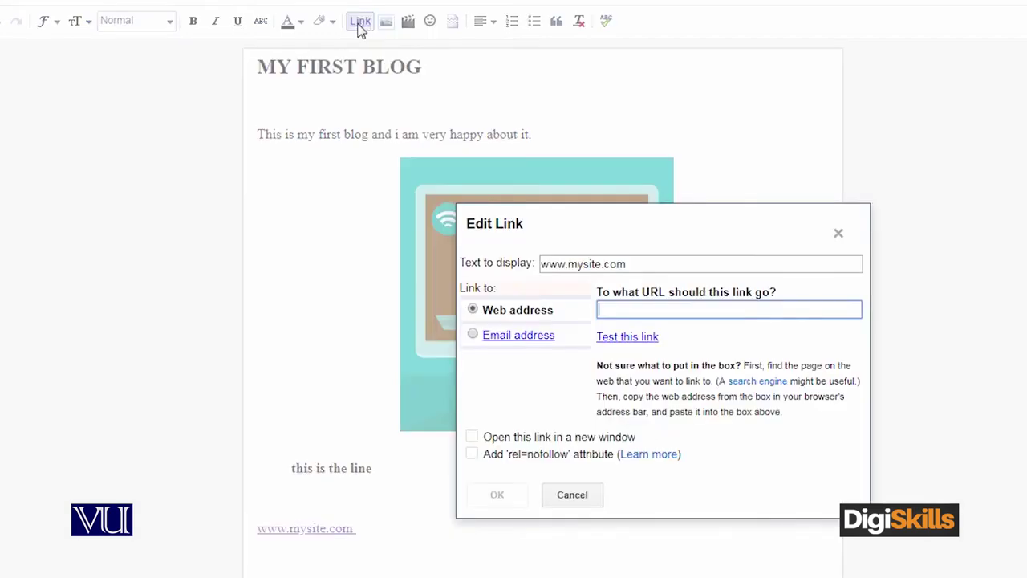
drag(625, 263, 414, 279)
key(ctrl+c)
click(609, 309)
key(ctrl+v)
click(478, 491)
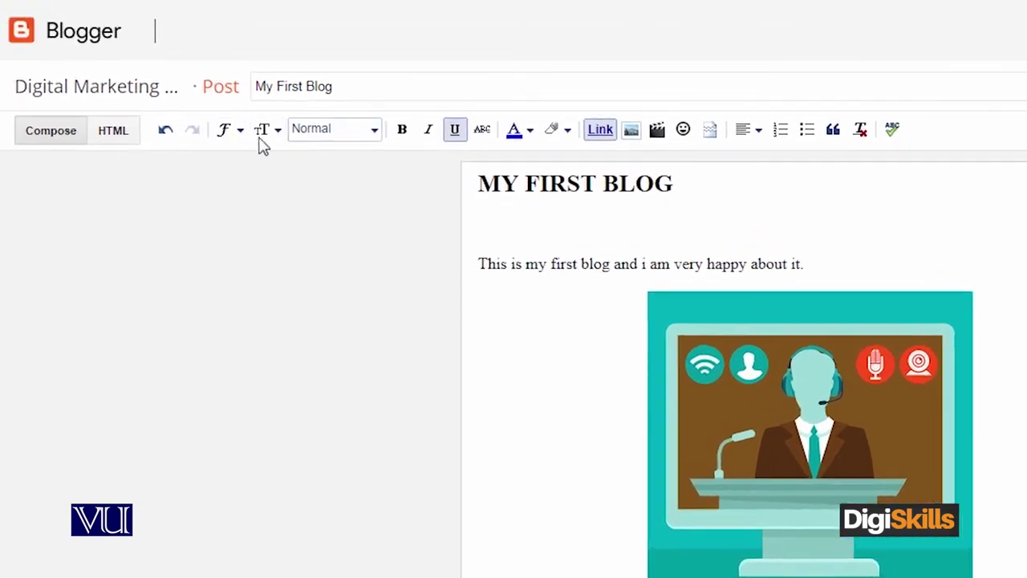
click(213, 100)
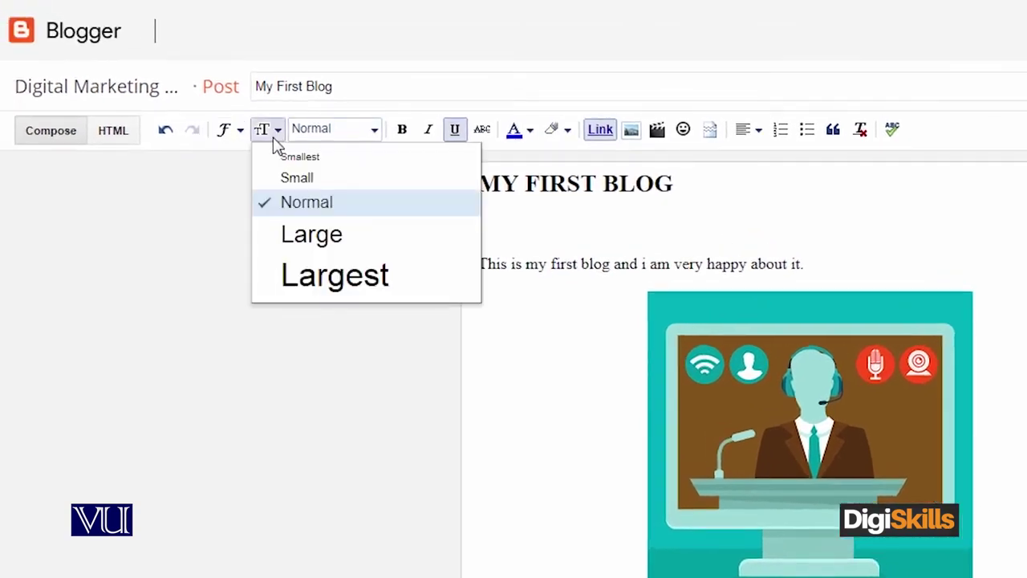
click(272, 136)
click(237, 135)
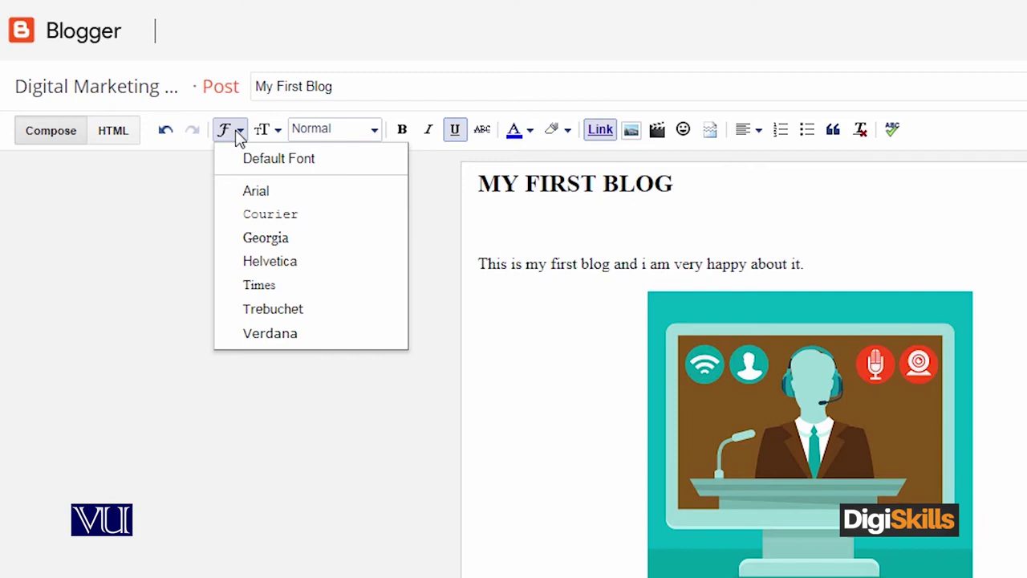
click(237, 135)
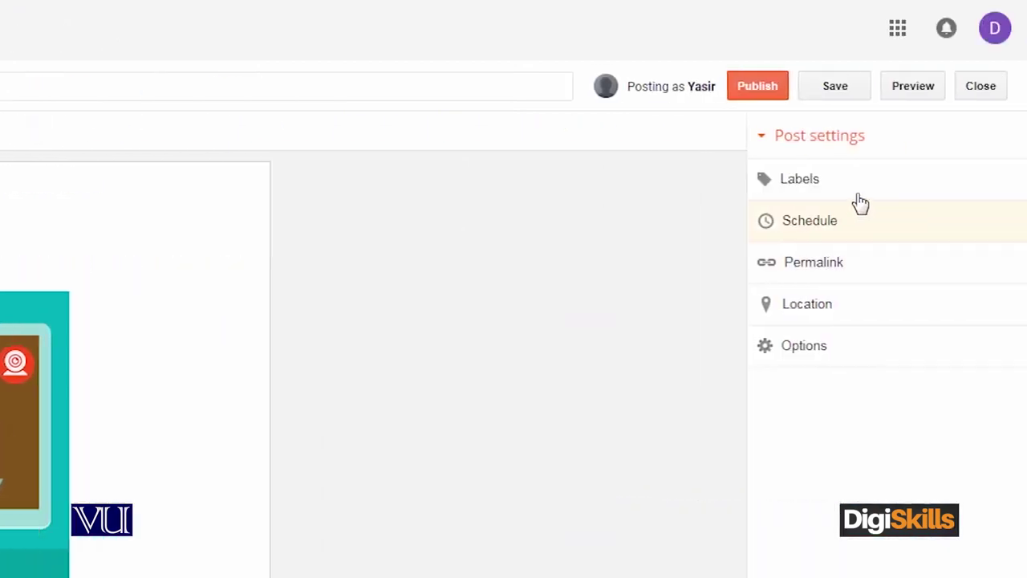
Label the post with Digital Marketing and Marketing
click(854, 192)
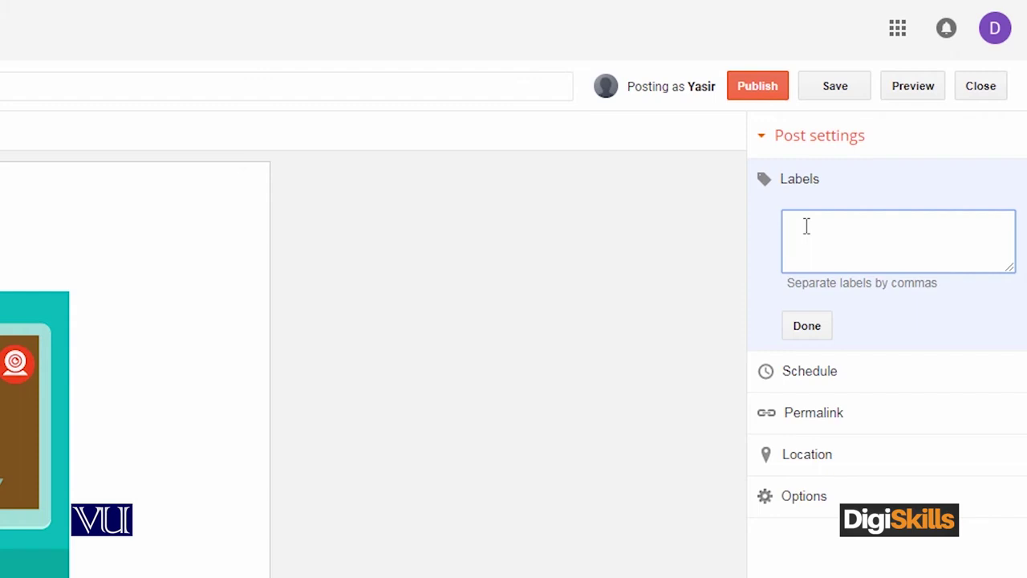
text(igital MArketin)
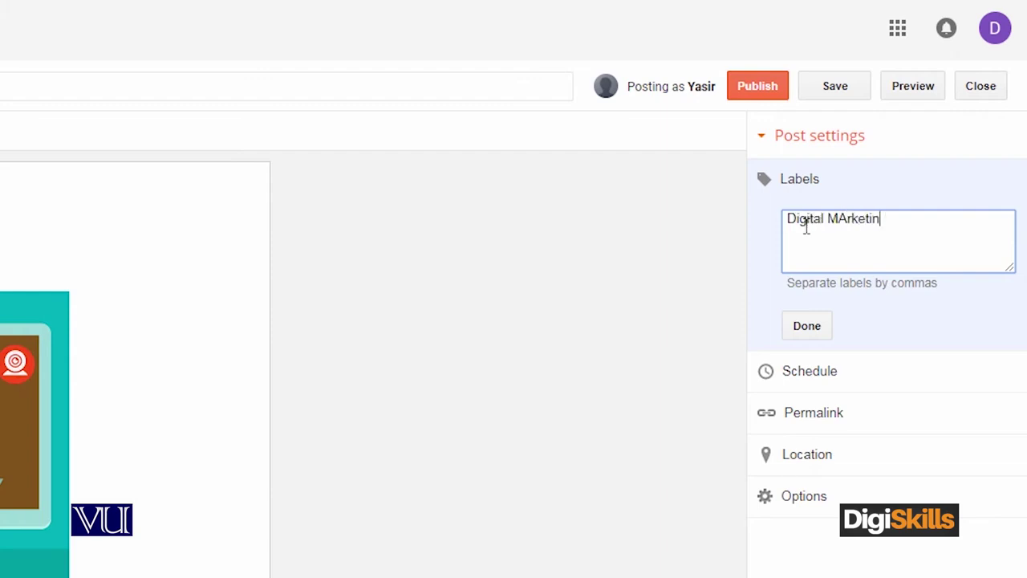
key(BackSpace)
key(BackSpace)
key(BackSpace)
text(arketing, Marketing)
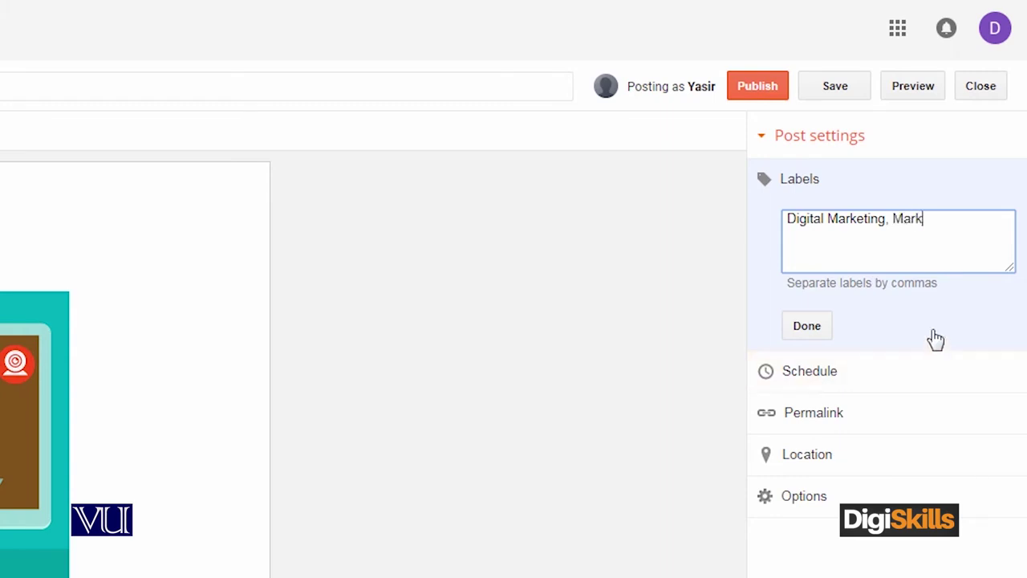
click(798, 331)
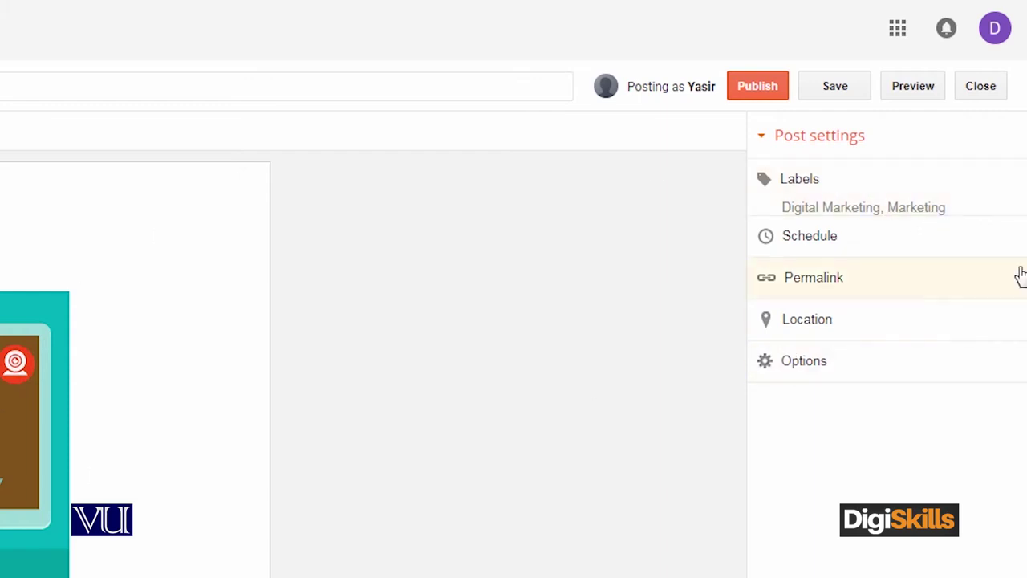
Review the post's schedule choices, permalink, location and reader comment options, keeping the schedule on Automatic
click(956, 250)
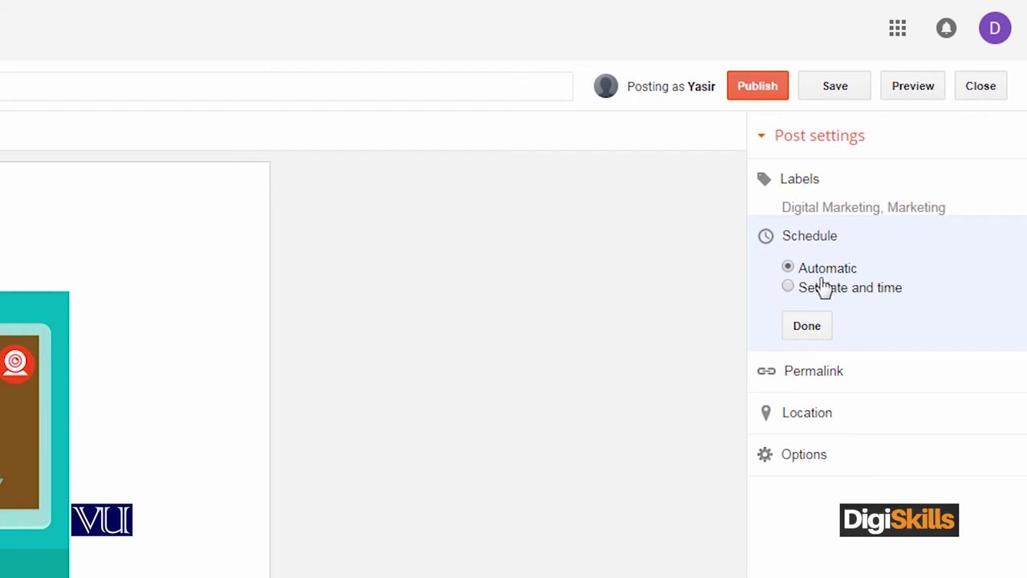
click(879, 290)
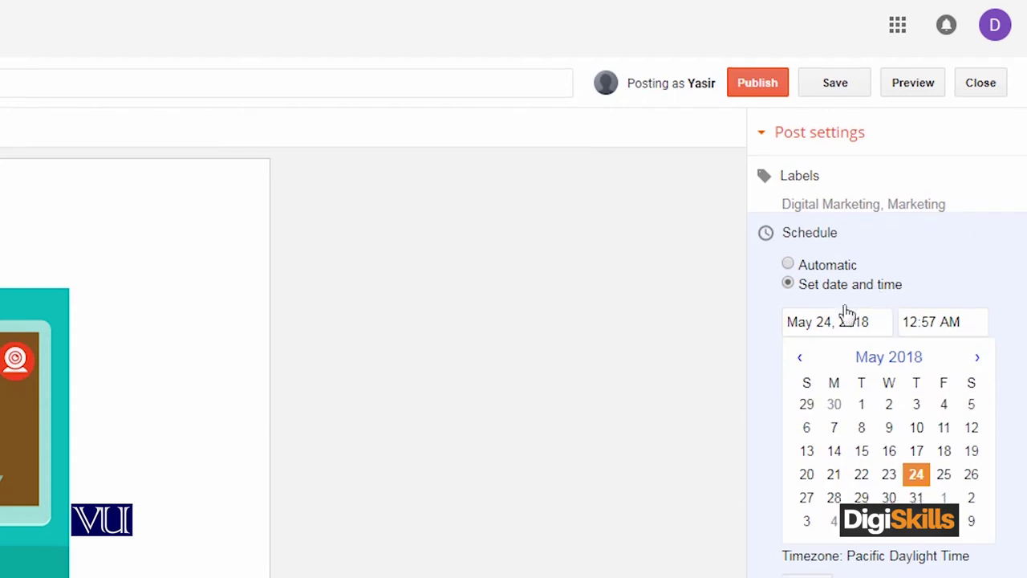
scroll(883, 361, down, 3)
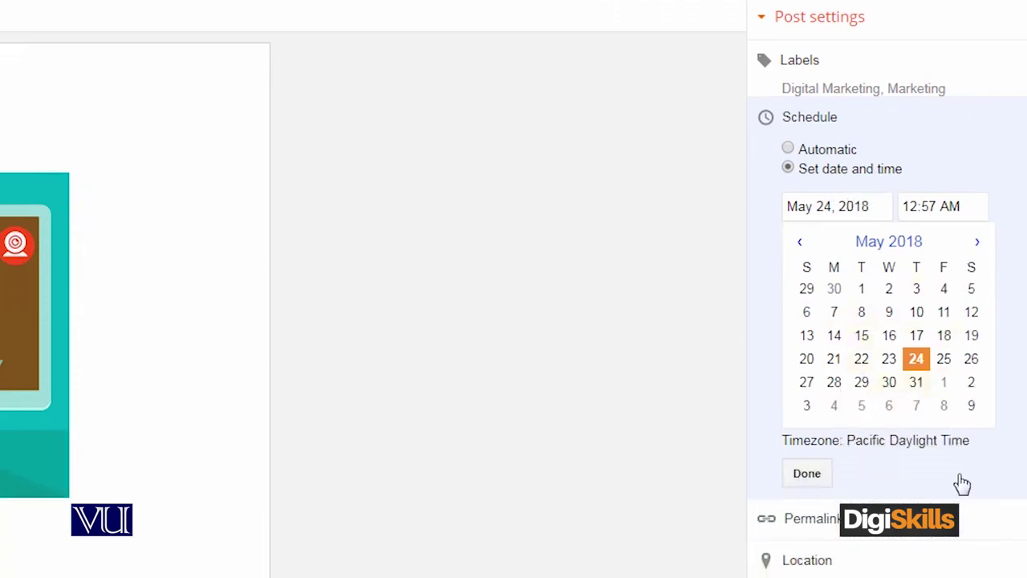
click(788, 149)
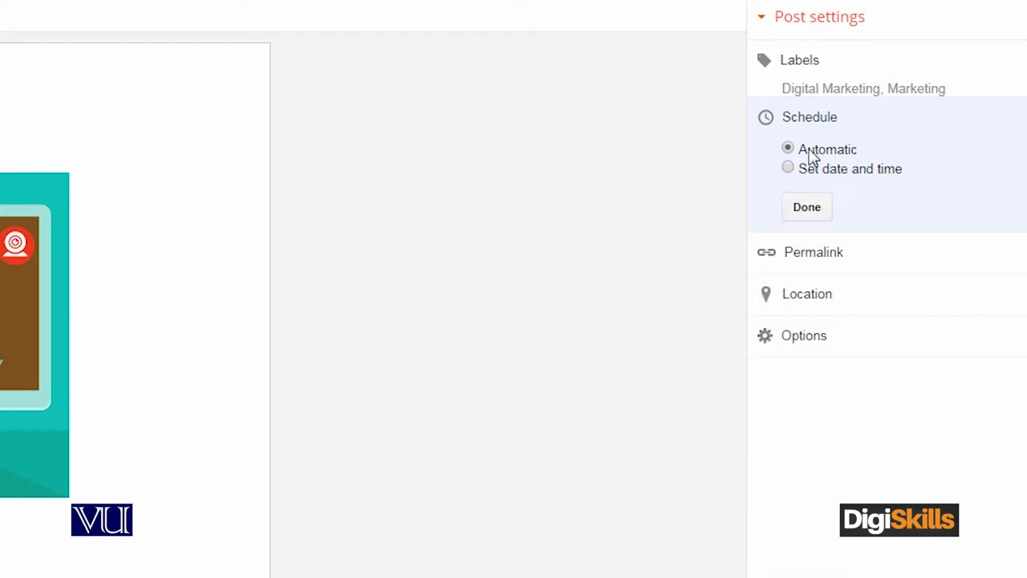
click(930, 255)
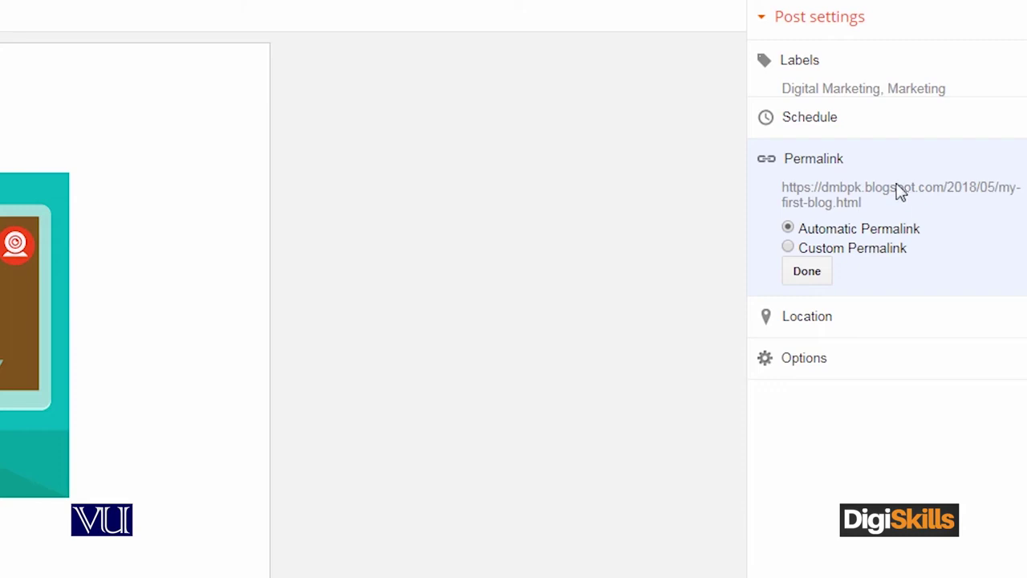
click(848, 317)
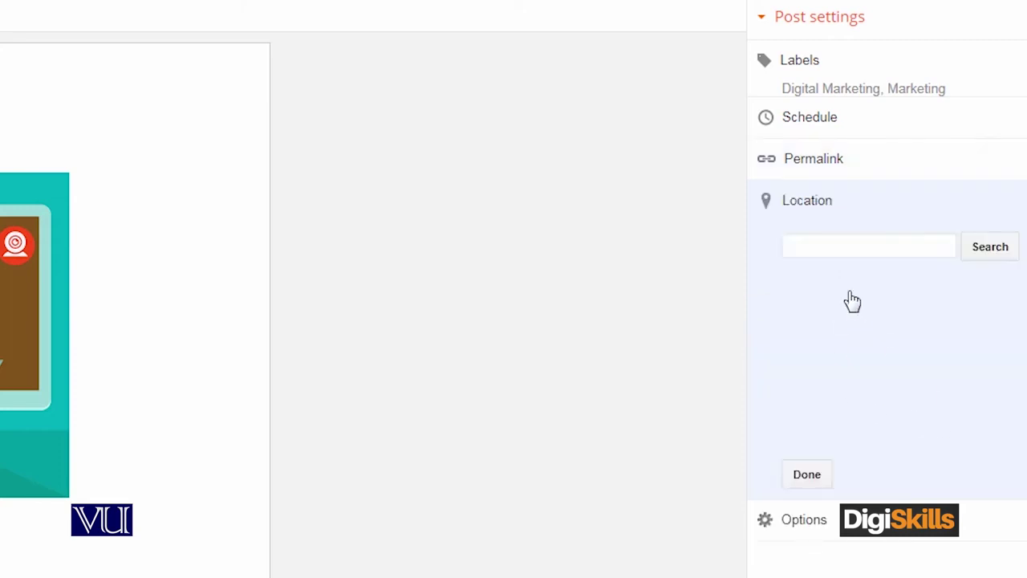
click(869, 239)
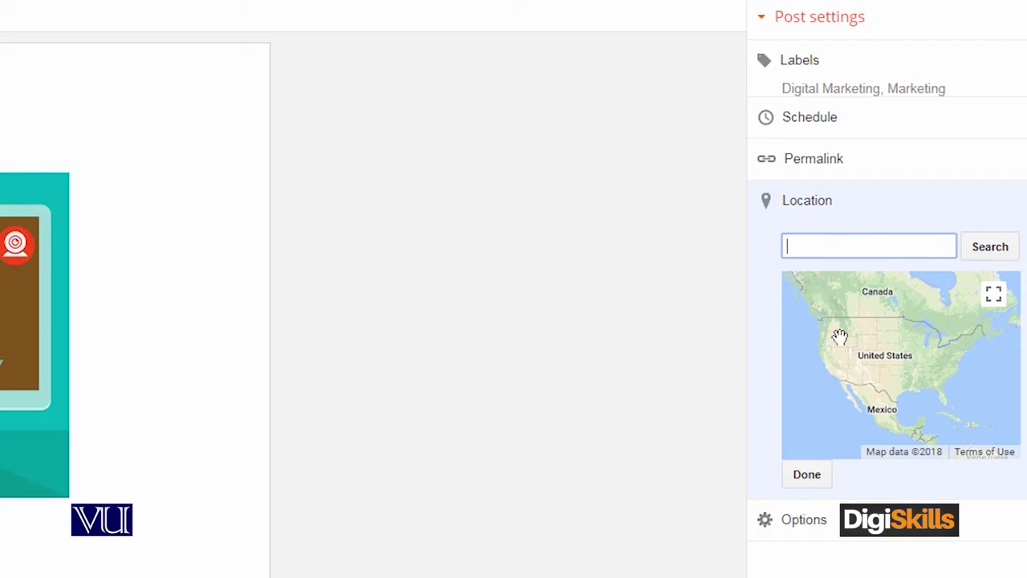
click(881, 534)
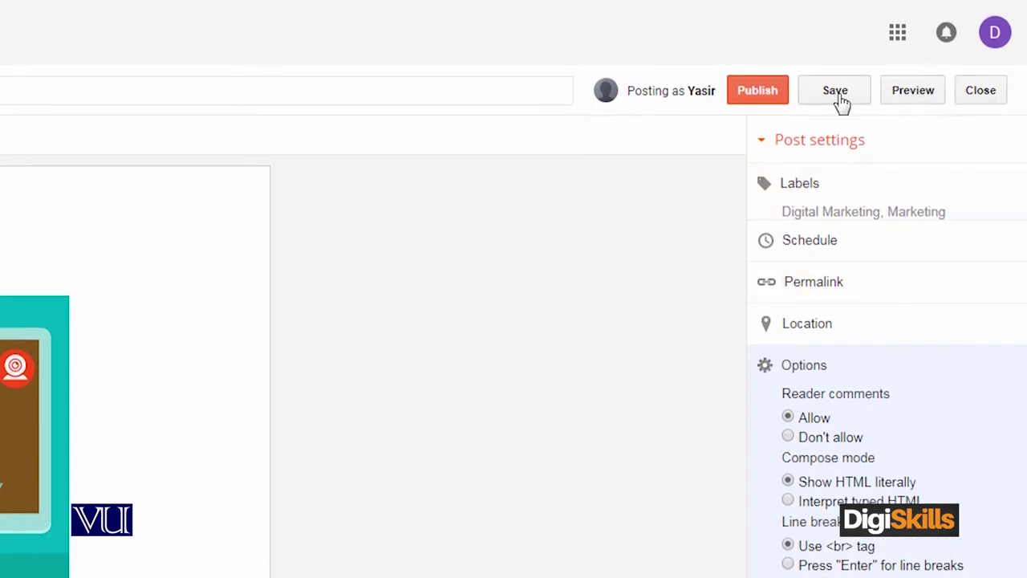
Publish the My First Blog post
click(775, 95)
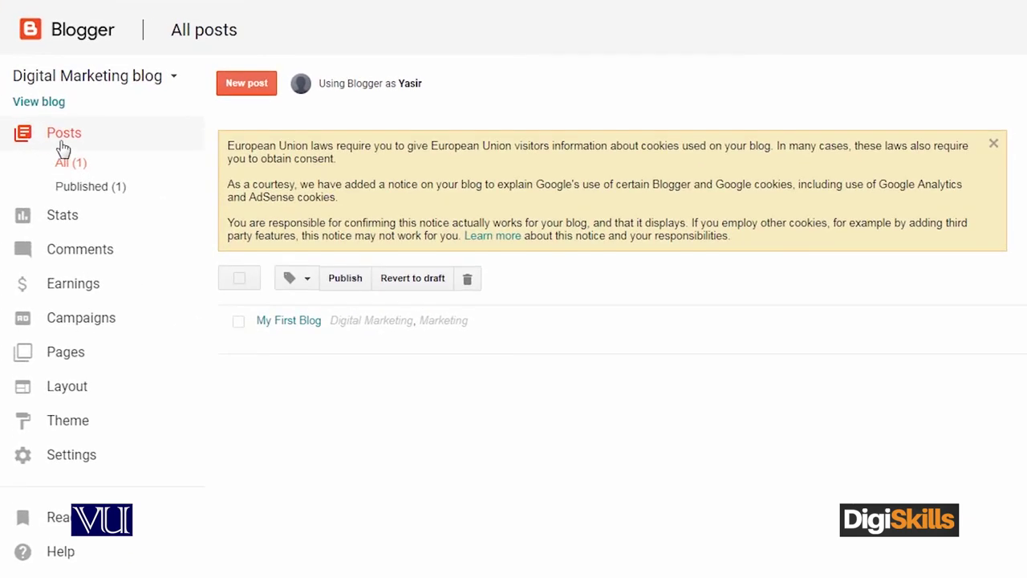
View the published blog and look over the My First Blog entry on its home page
mouse_move(304, 339)
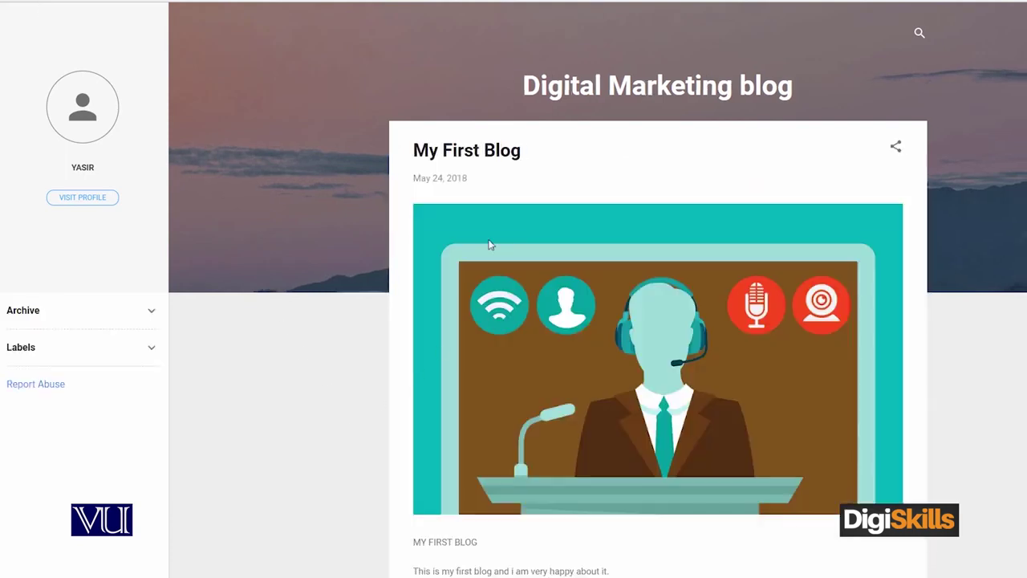
scroll(582, 253, down, 3)
scroll(590, 269, up, 3)
scroll(415, 257, down, 3)
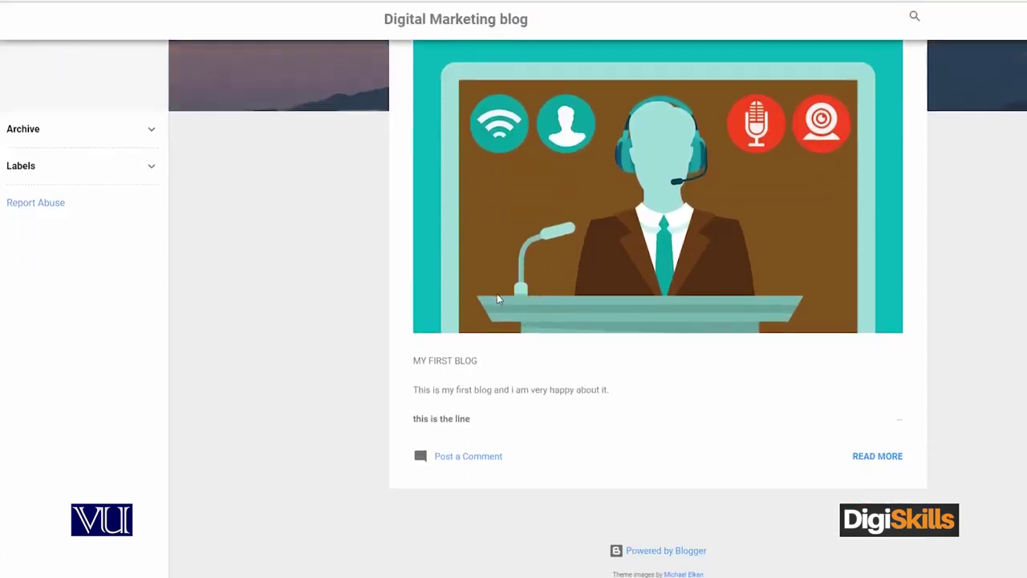
scroll(610, 353, up, 1)
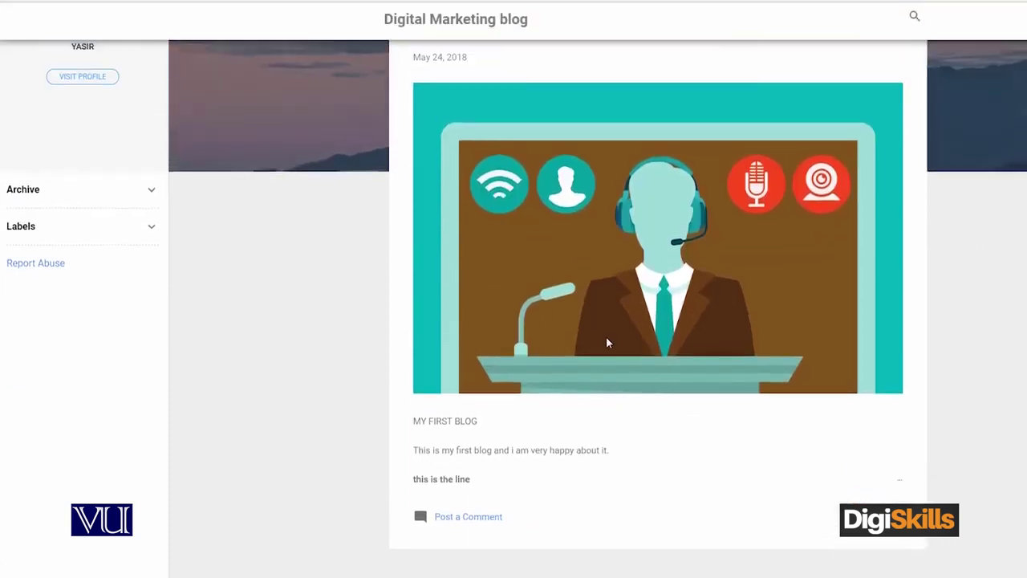
scroll(743, 118, up, 2)
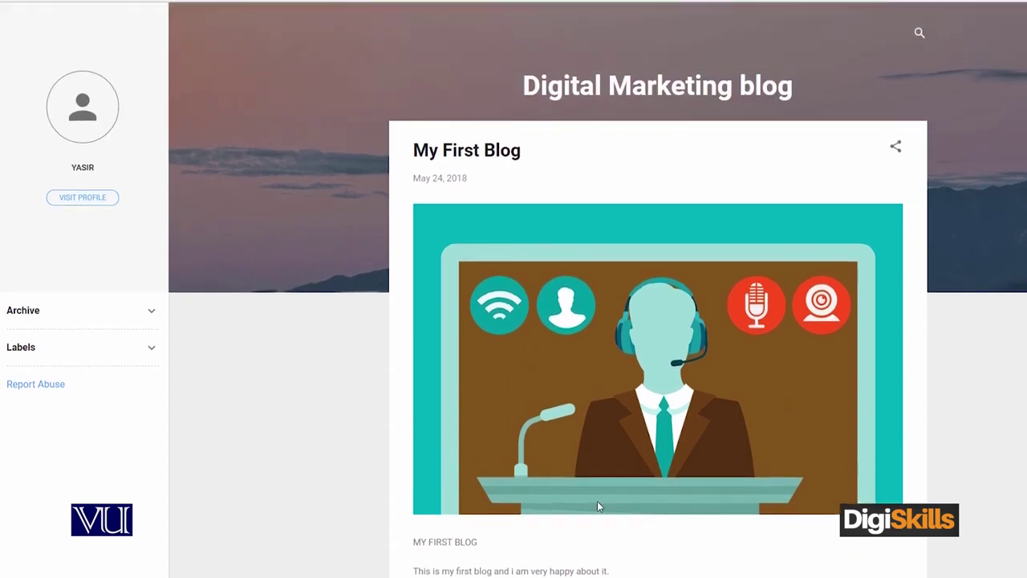
scroll(764, 305, down, 3)
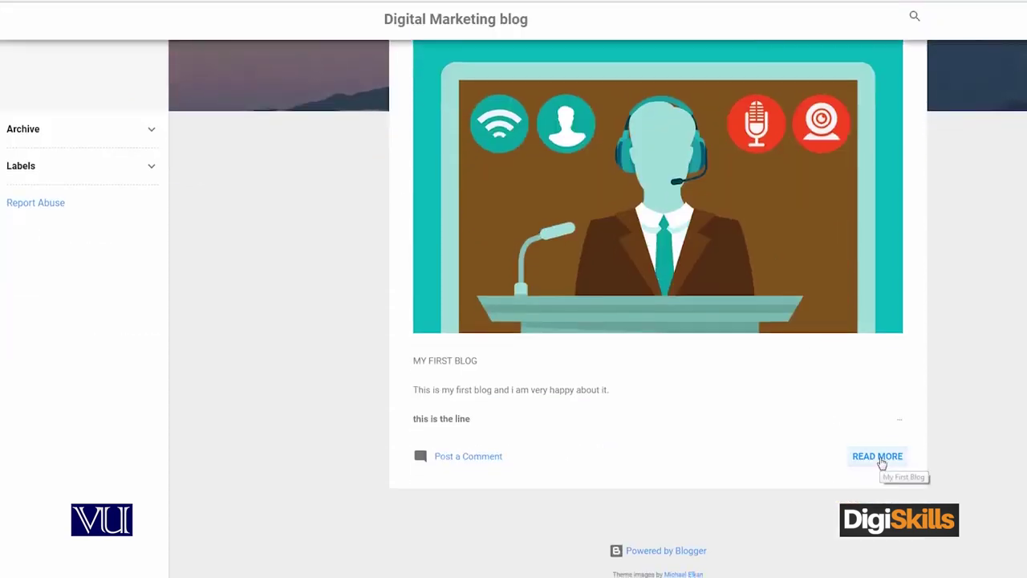
Open the full My First Blog post and check its image, quoted line, link and labels
click(877, 455)
scroll(787, 321, up, 5)
scroll(787, 321, down, 3)
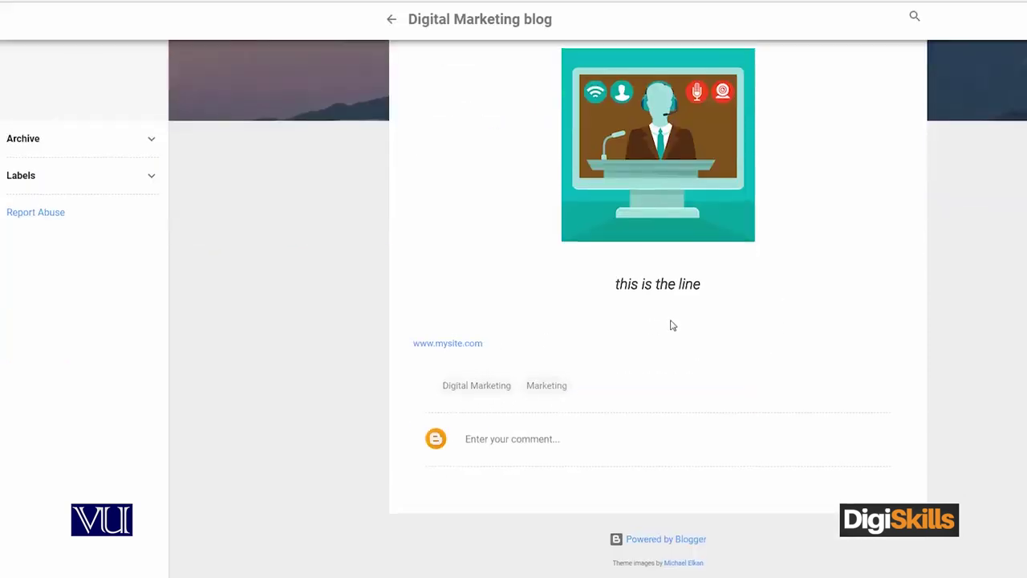
scroll(672, 324, up, 3)
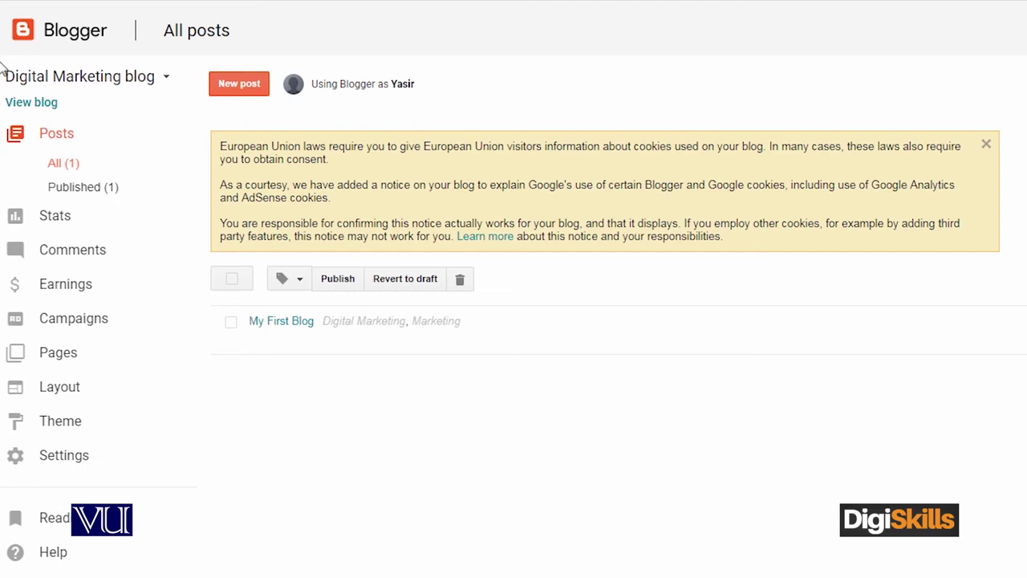
Examine the blog's overview statistics, including pageviews, posts, traffic sources and audience
click(18, 214)
scroll(85, 247, down, 1)
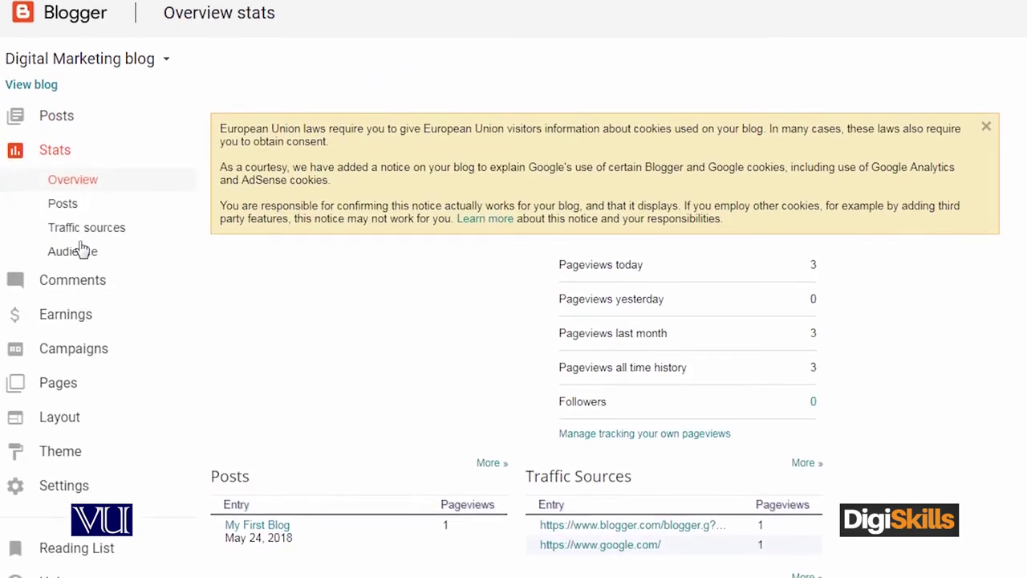
scroll(522, 373, down, 1)
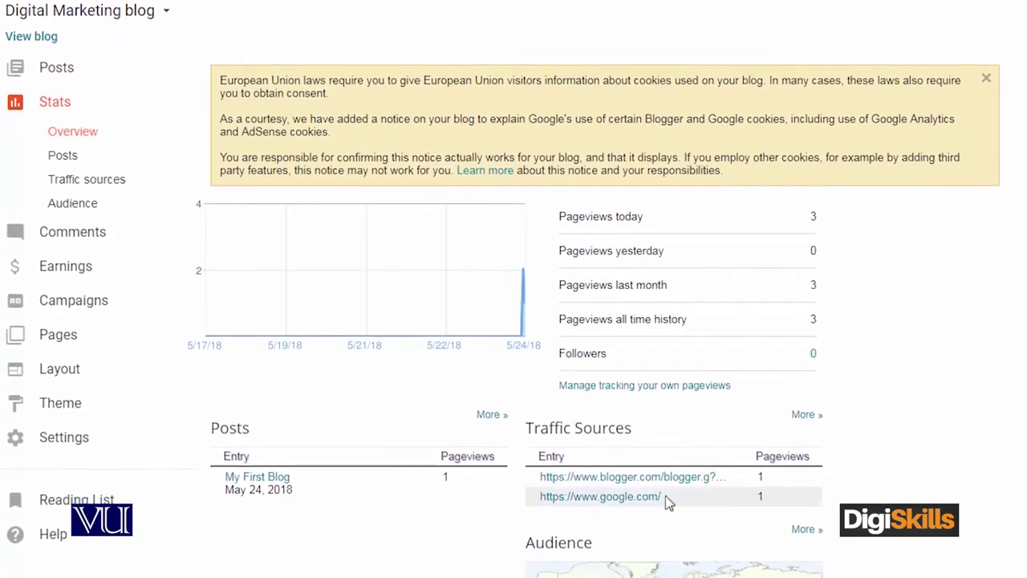
scroll(633, 480, down, 1)
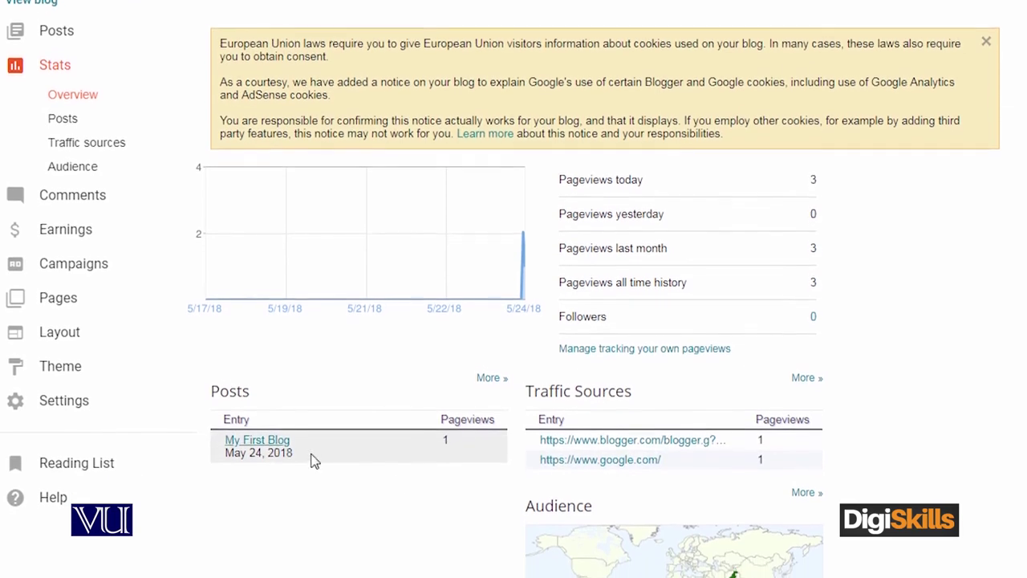
scroll(455, 450, down, 1)
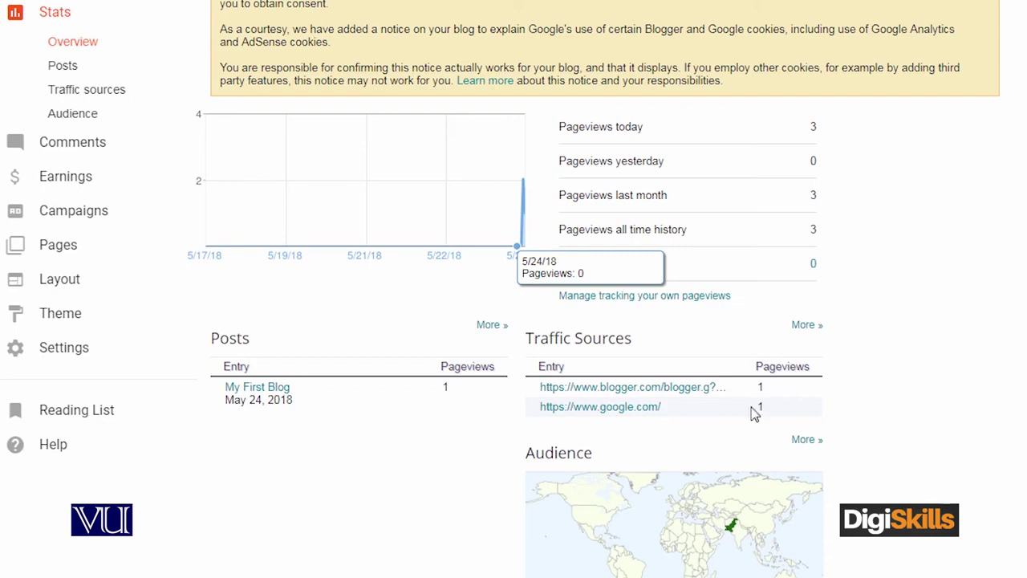
Look through the blog's Comments, Earnings, Campaigns and Pages sections
click(109, 142)
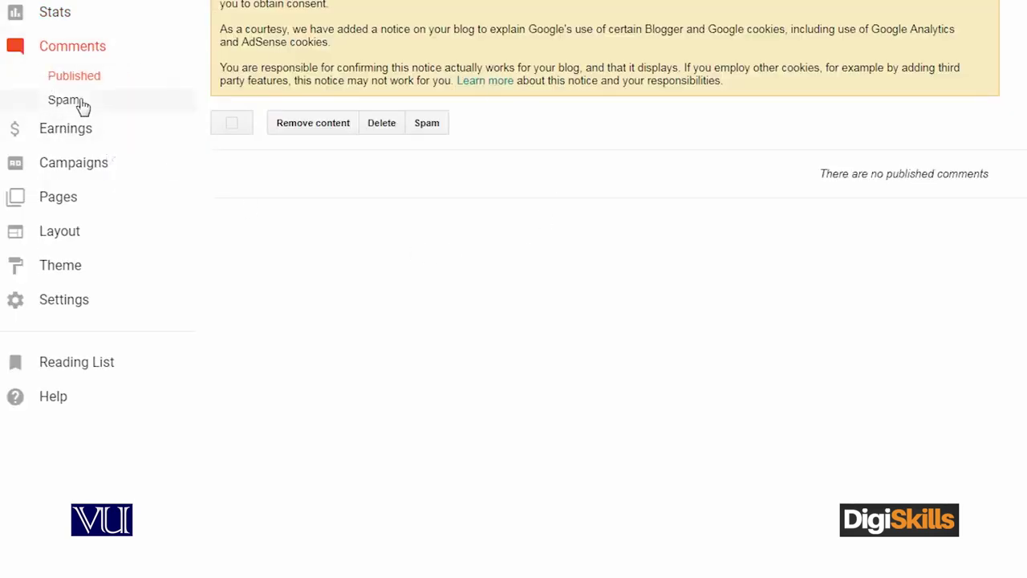
click(69, 132)
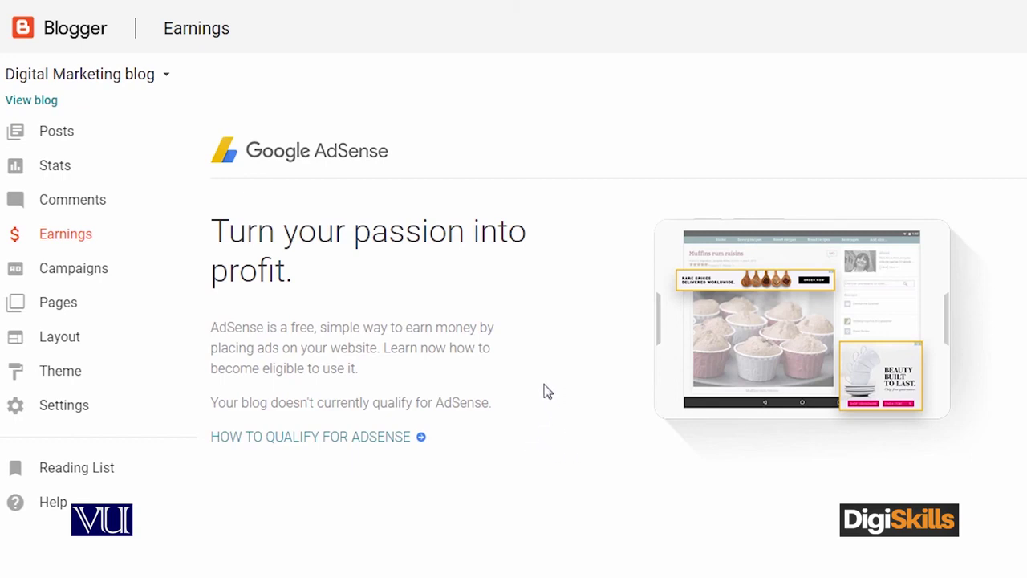
click(101, 272)
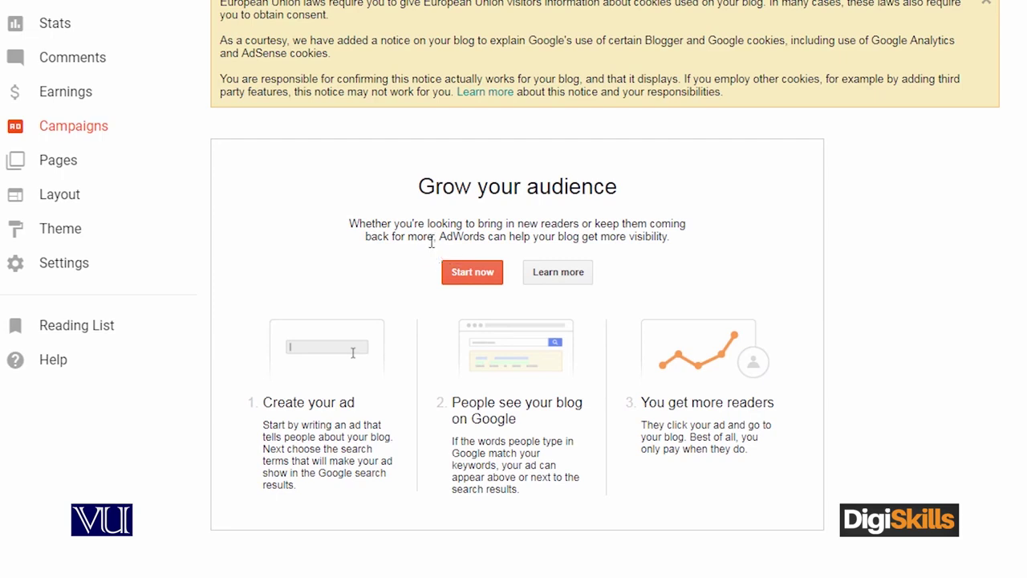
click(74, 161)
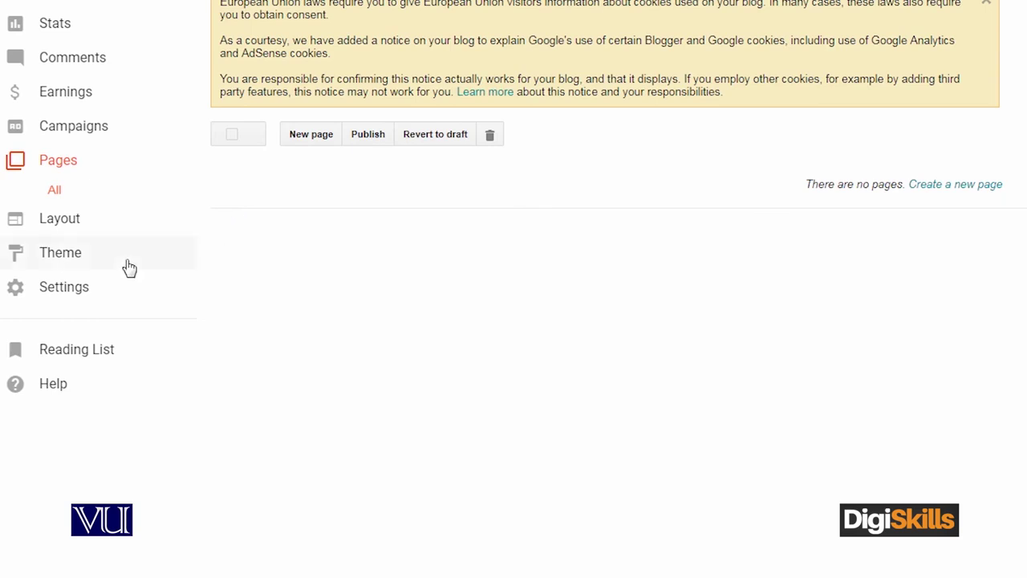
Hide the Search This Blog gadget in the blog's layout, save the change, and view the blog
click(74, 227)
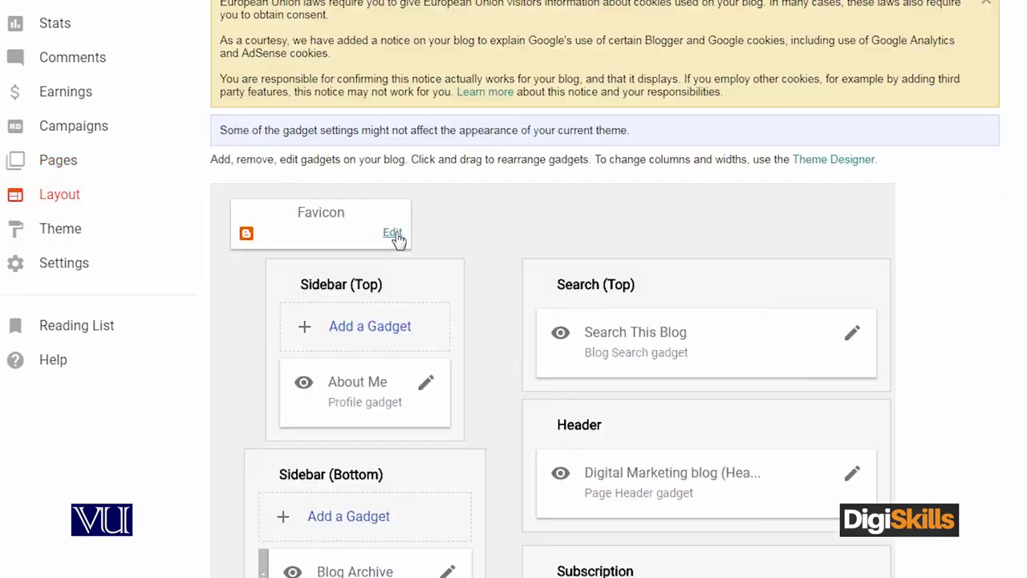
scroll(415, 160, down, 2)
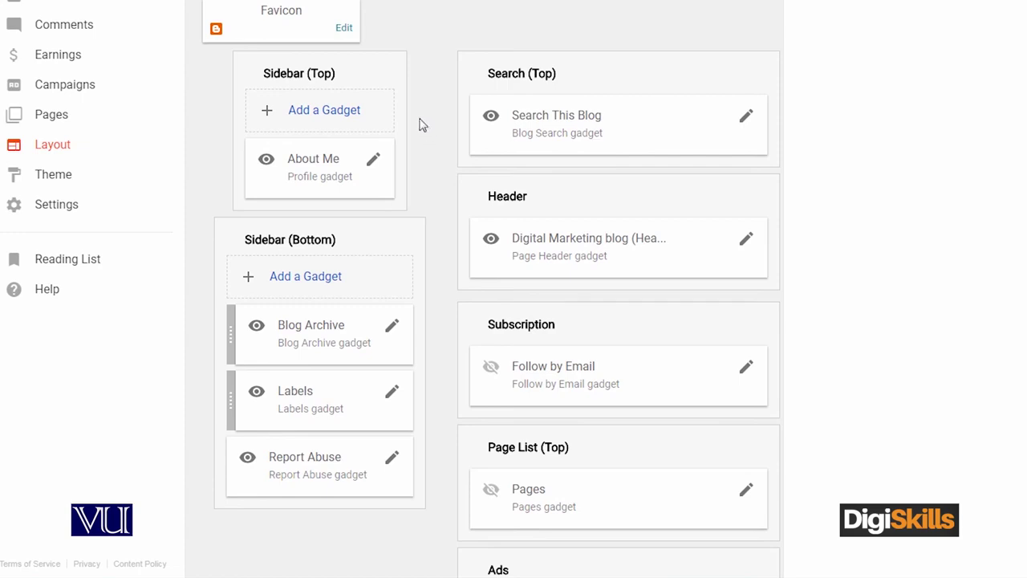
click(746, 120)
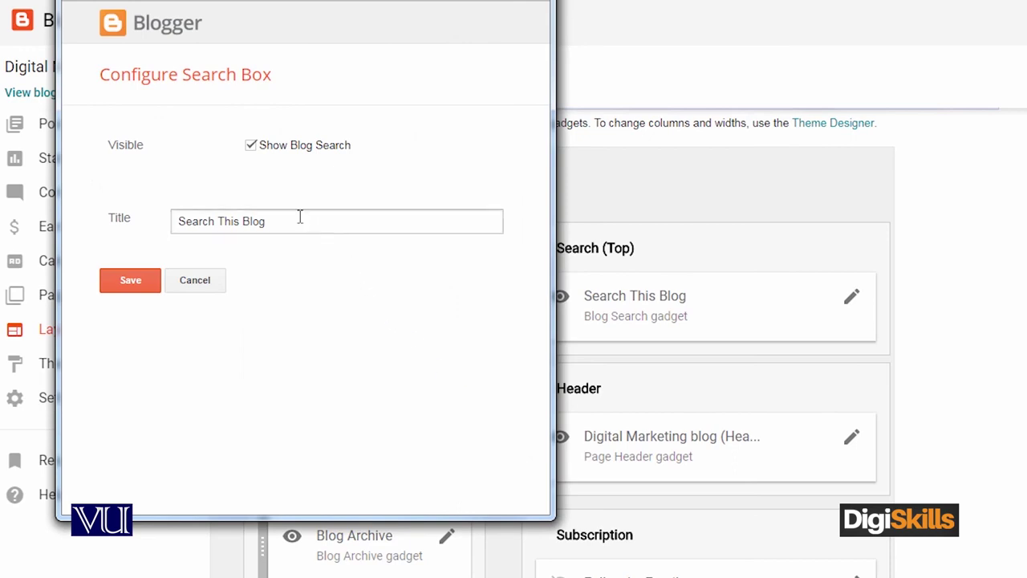
click(250, 146)
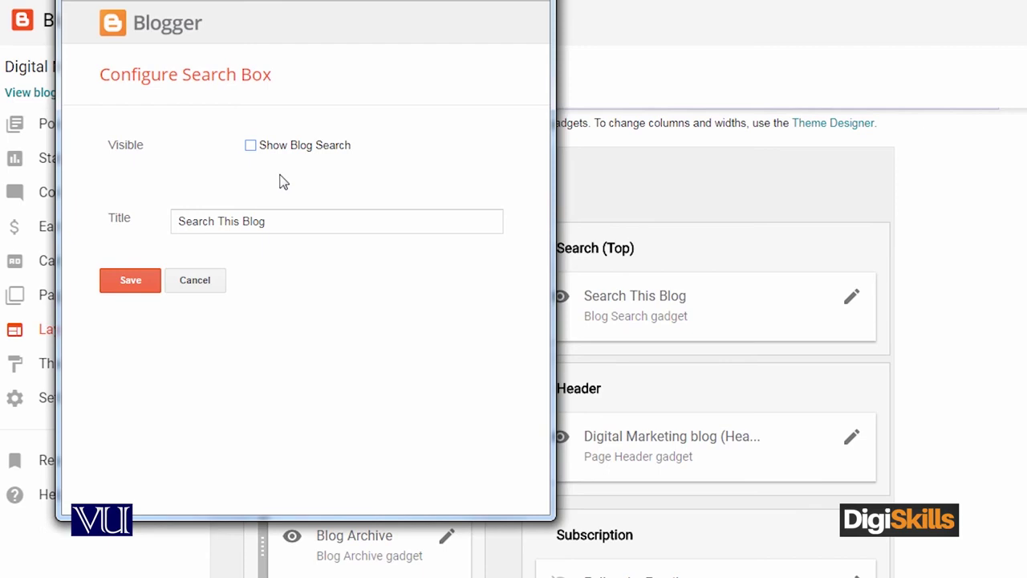
click(128, 281)
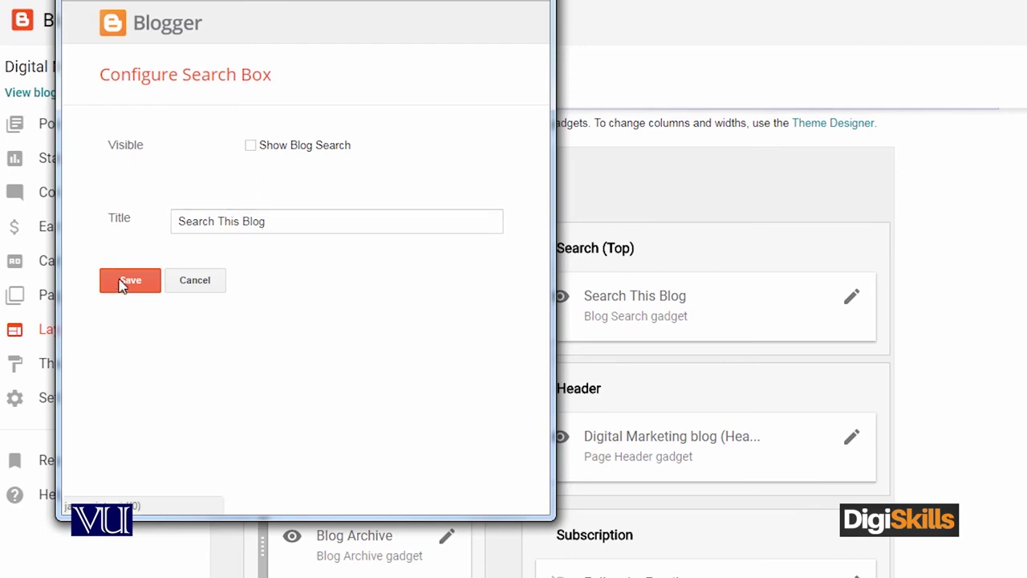
scroll(73, 193, down, 2)
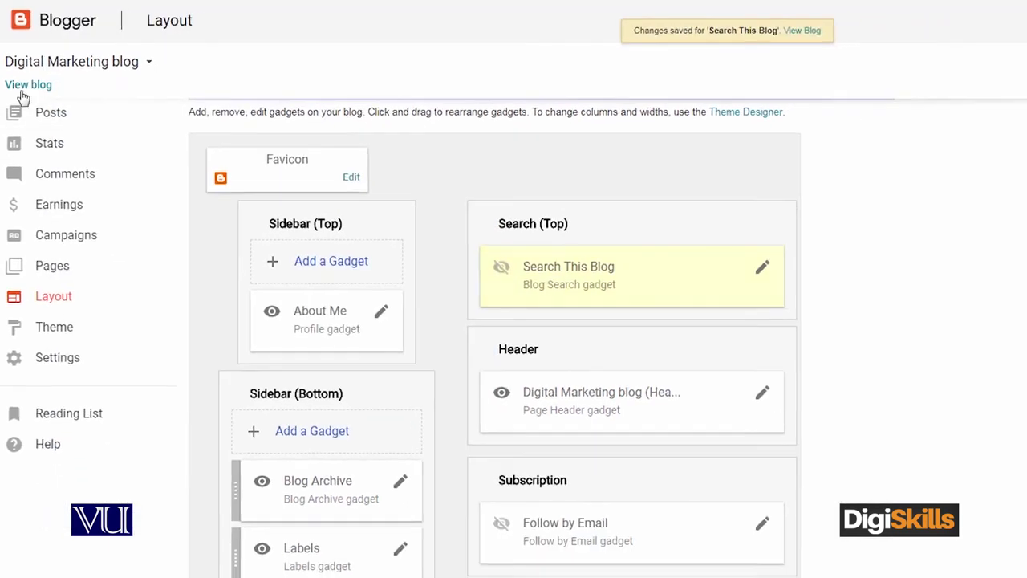
click(26, 92)
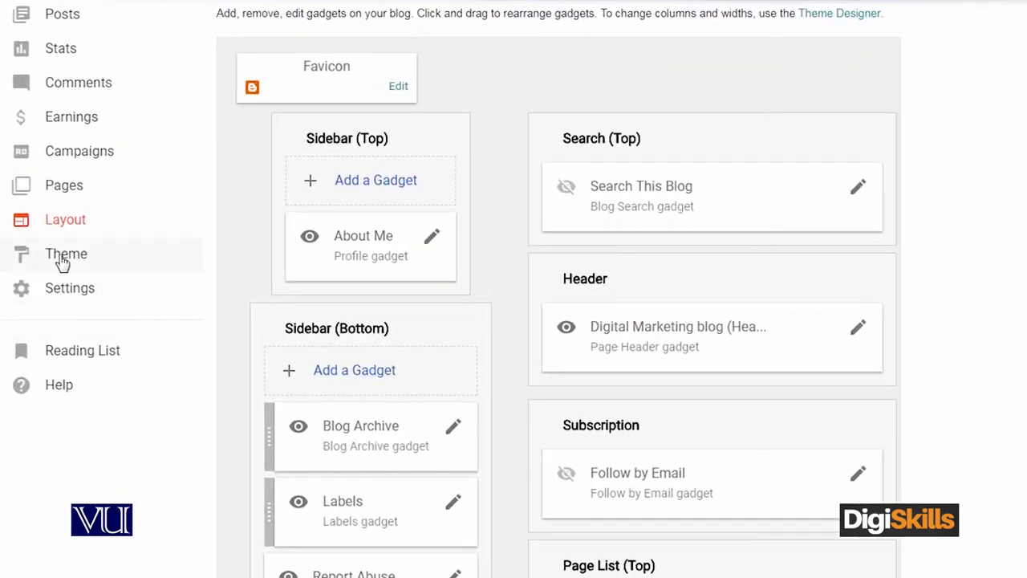
Browse the theme gallery and apply the black-and-coral Notable theme to the blog
click(66, 255)
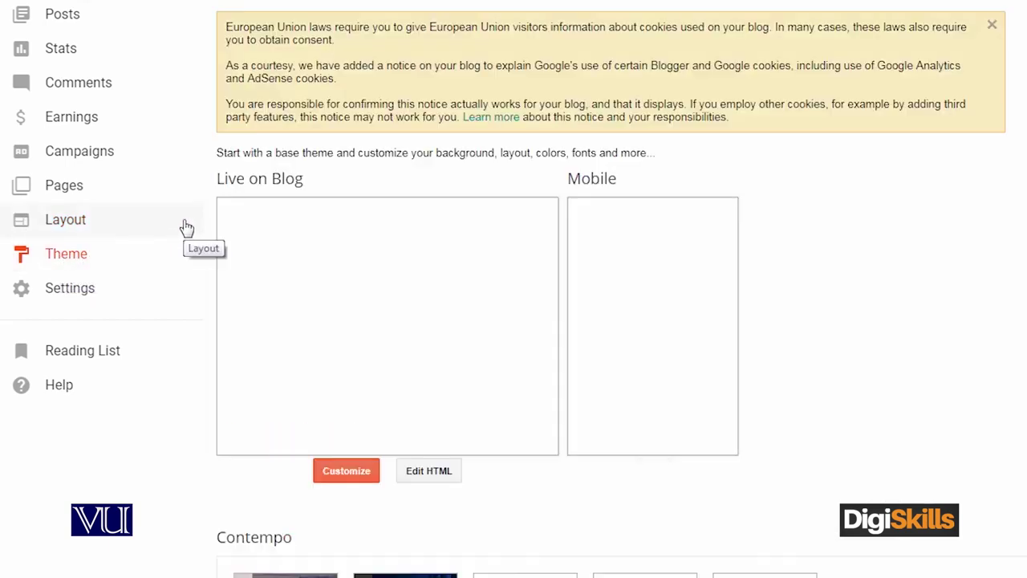
scroll(878, 211, down, 3)
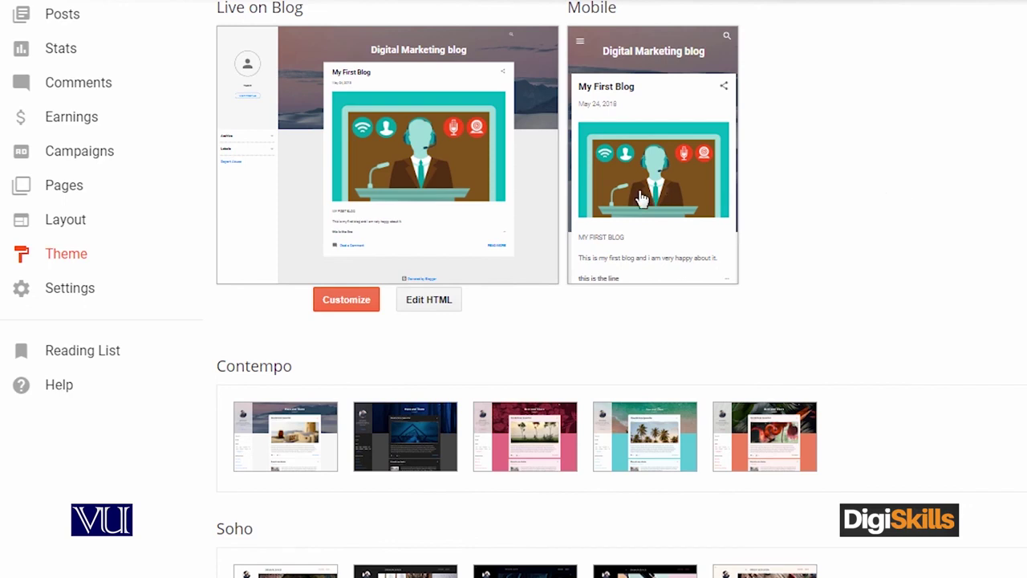
scroll(764, 161, down, 6)
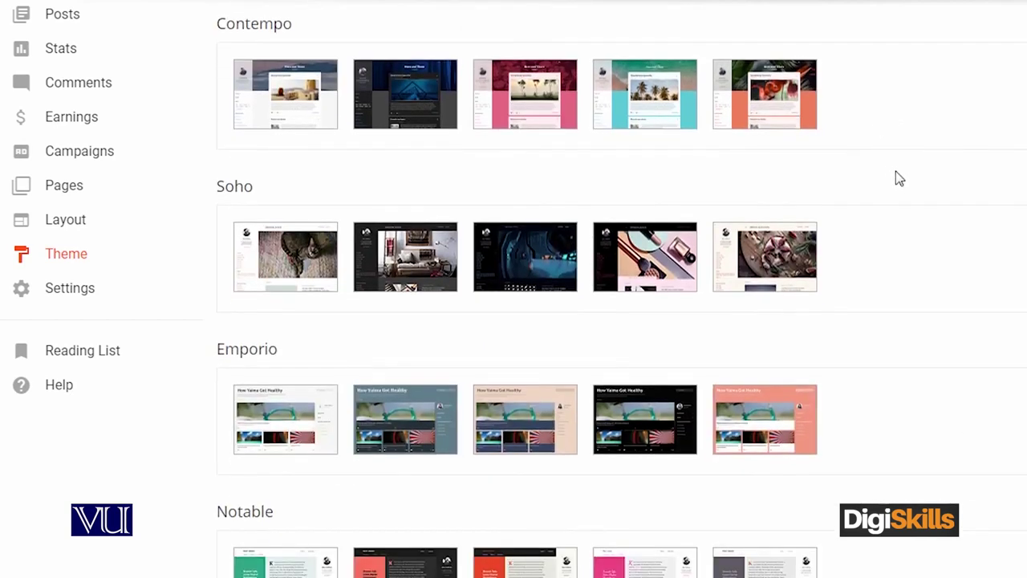
scroll(899, 178, down, 3)
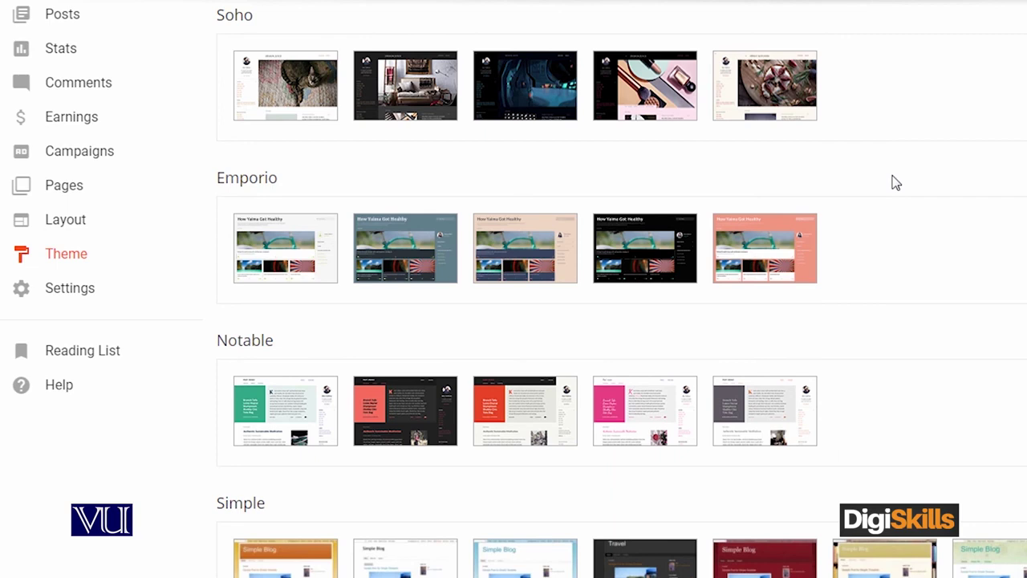
scroll(890, 181, down, 2)
scroll(882, 185, down, 3)
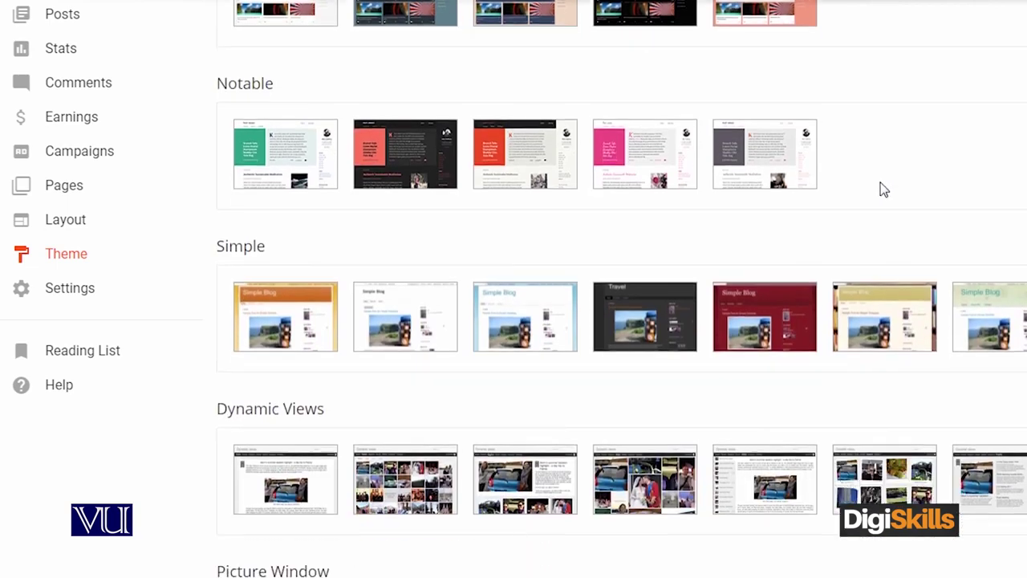
scroll(875, 176, down, 5)
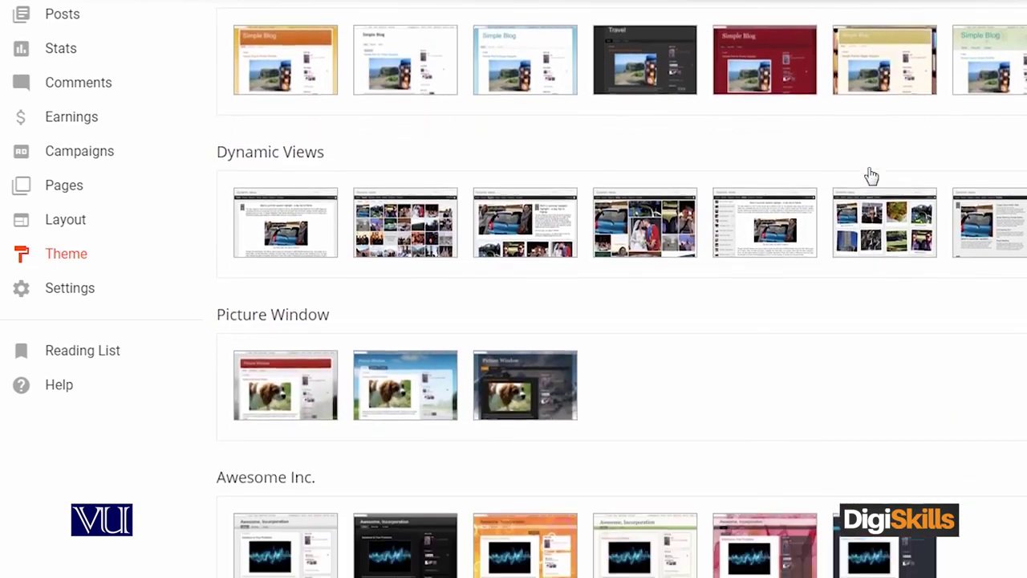
scroll(871, 175, down, 2)
scroll(870, 175, down, 1)
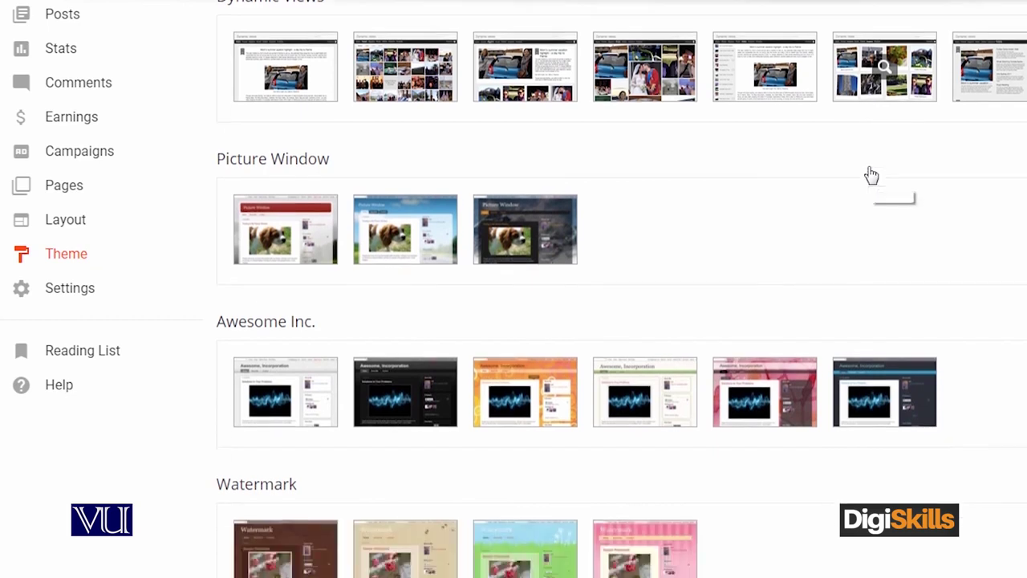
scroll(786, 217, up, 4)
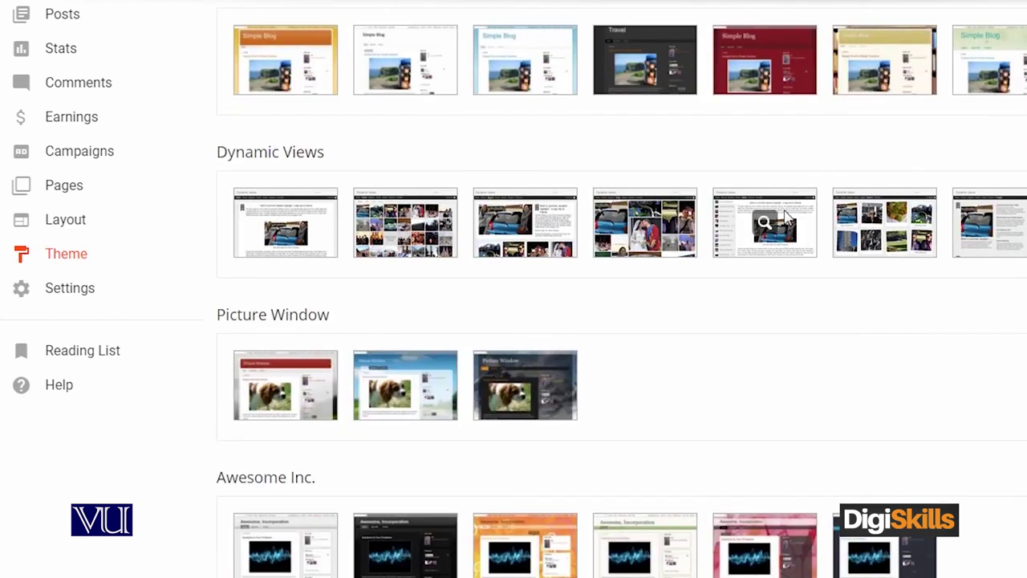
scroll(784, 213, up, 2)
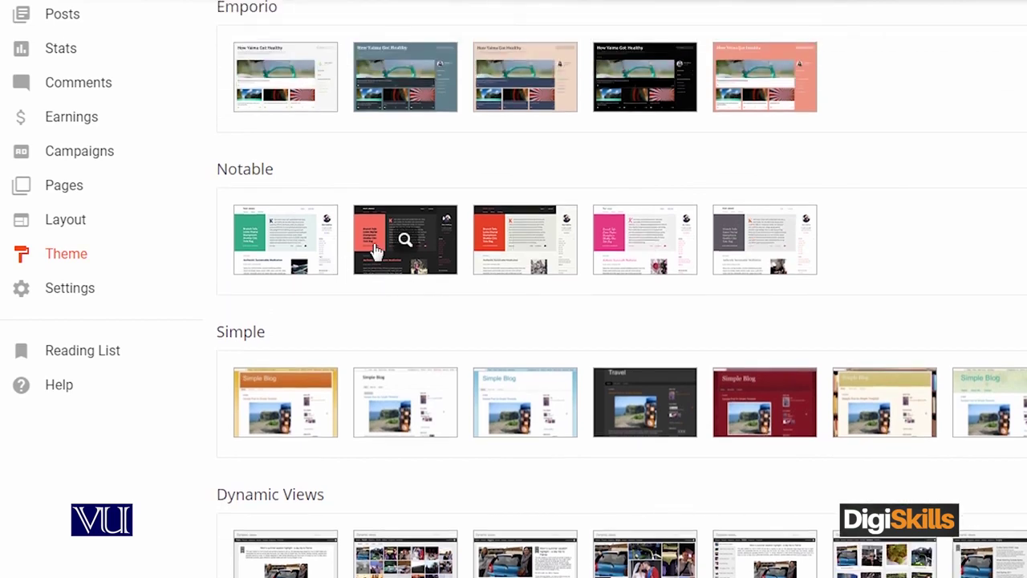
click(418, 261)
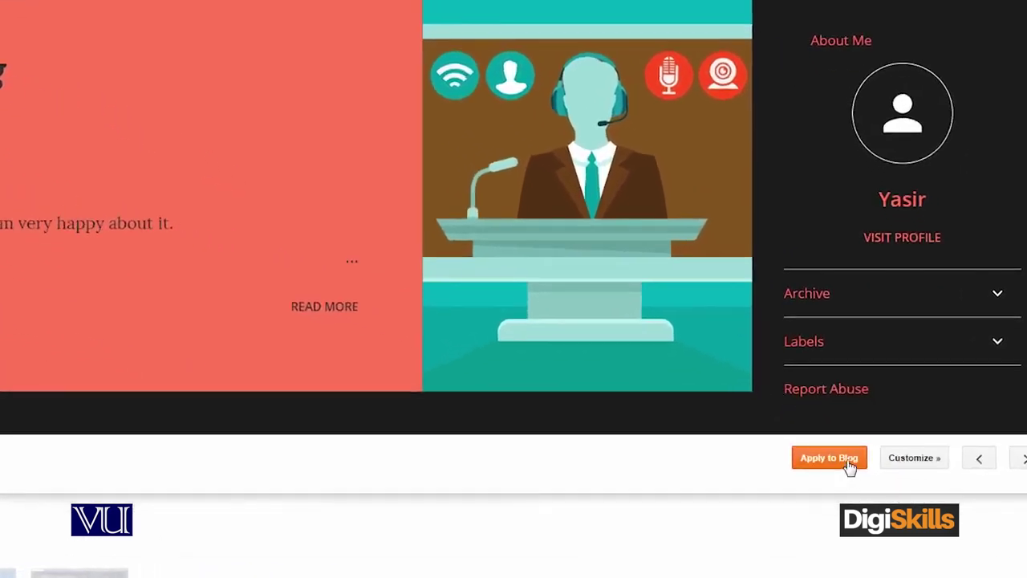
click(849, 461)
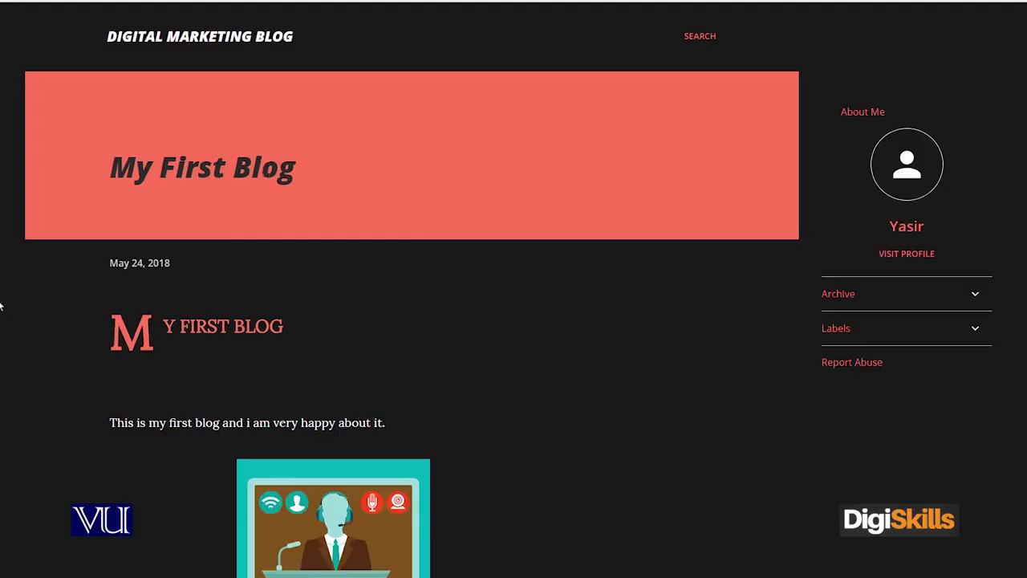
Look over the live My First Blog post in the newly applied Notable theme
scroll(513, 321, down, 2)
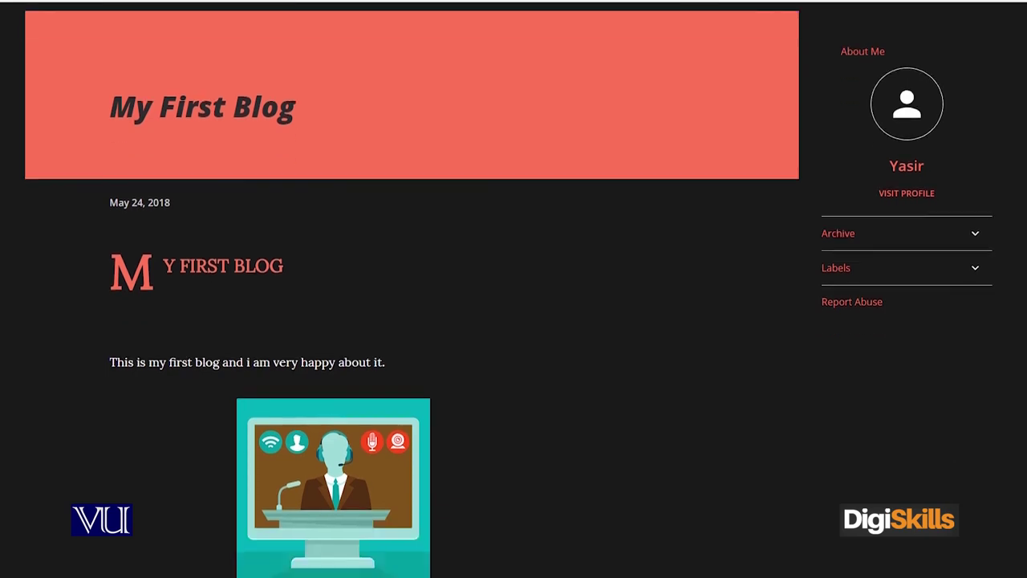
scroll(513, 321, up, 1)
scroll(13, 305, up, 1)
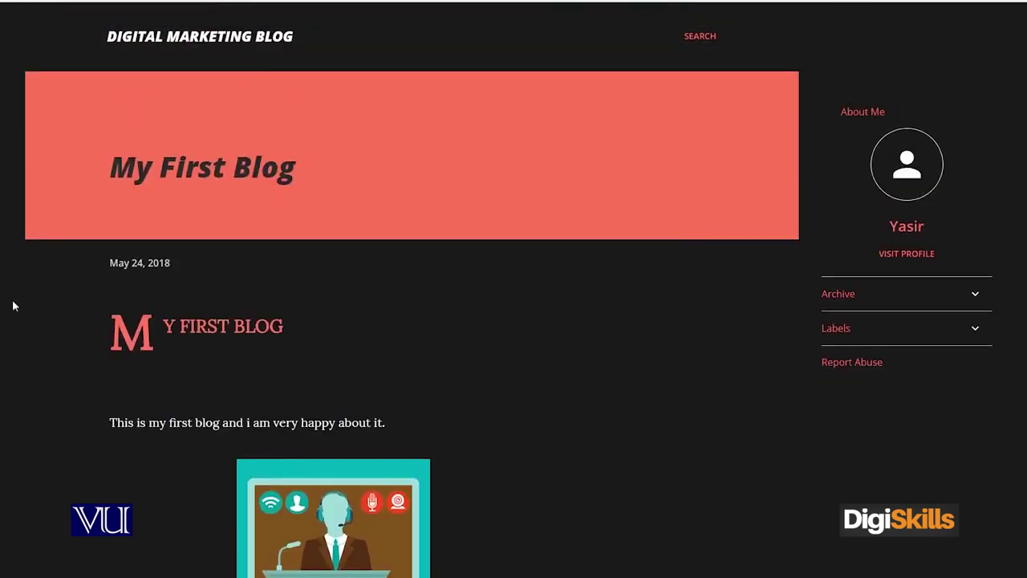
scroll(305, 276, down, 1)
scroll(260, 269, up, 1)
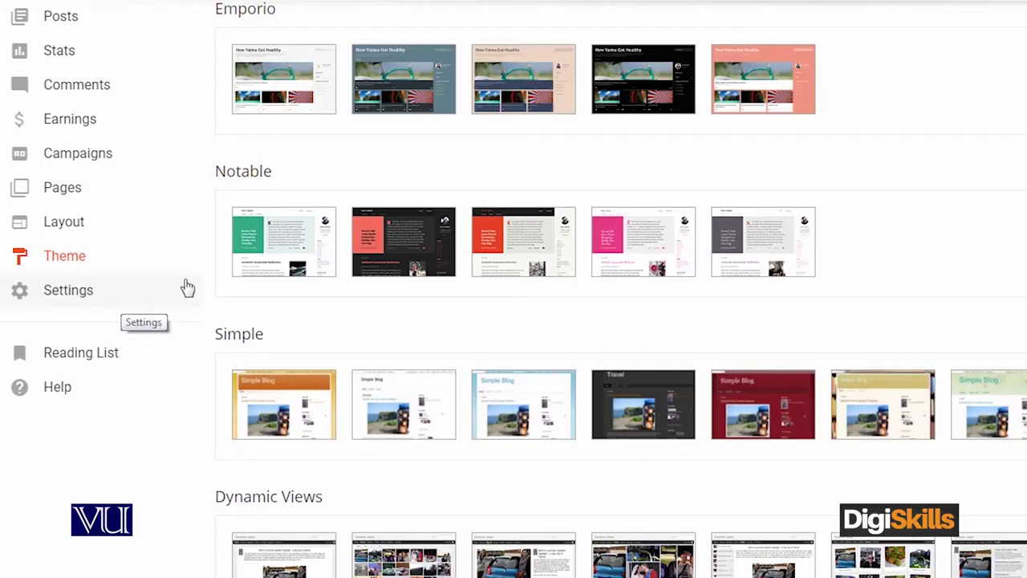
Open the black-and-coral Notable theme in the Theme Designer, look over its preview, and return to the blog's theme page
mouse_move(411, 265)
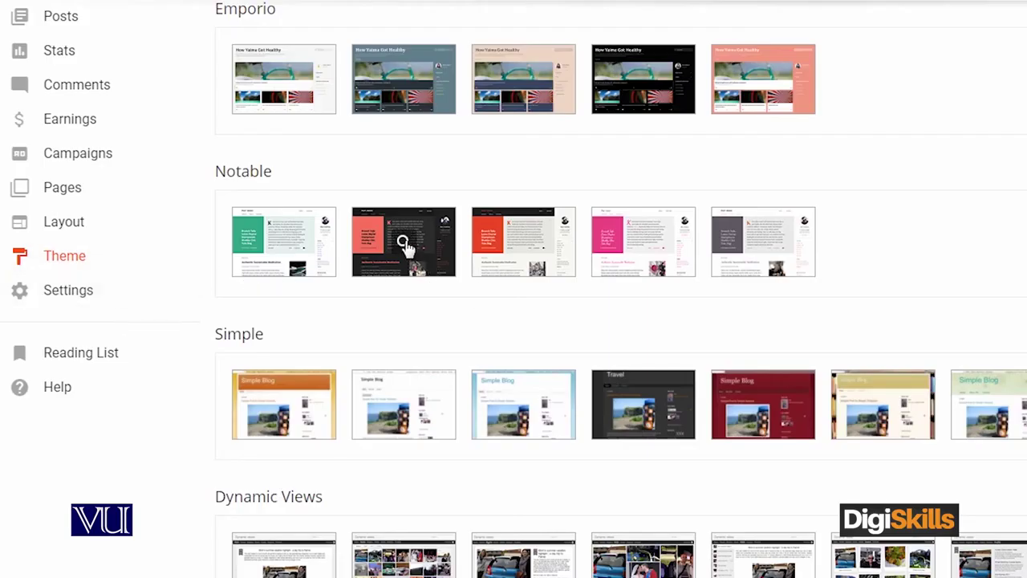
click(404, 243)
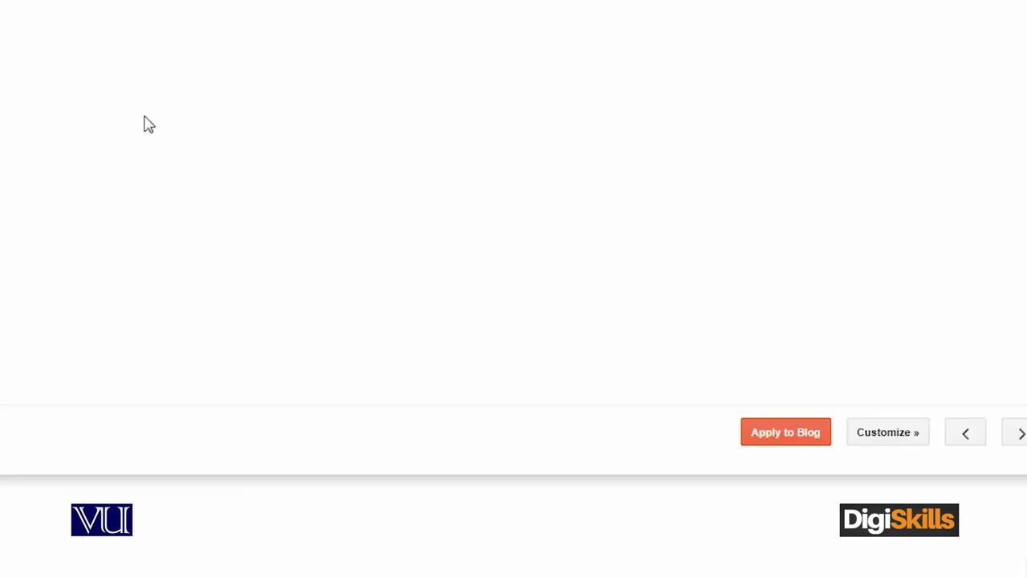
click(888, 433)
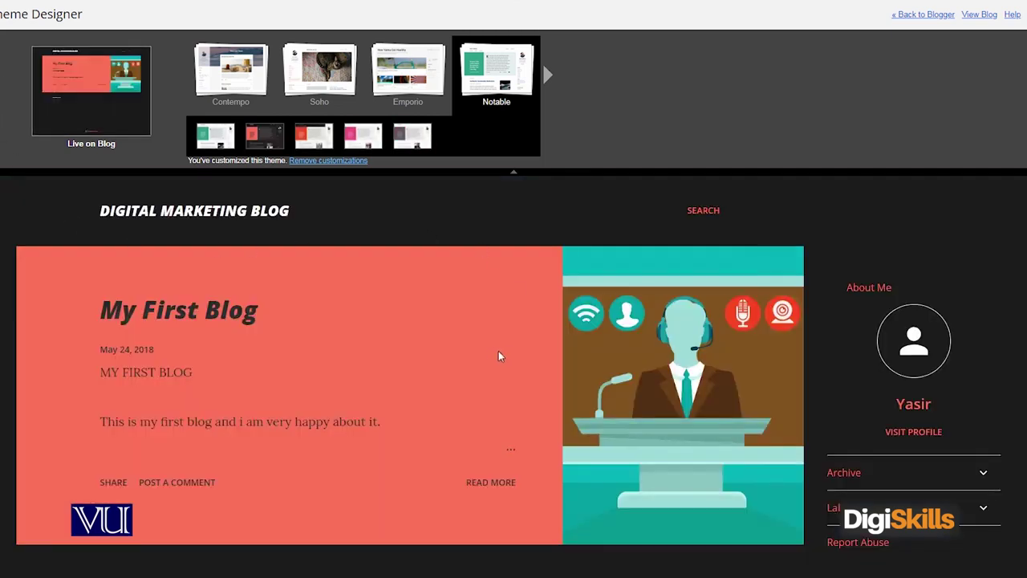
scroll(491, 348, down, 3)
scroll(490, 347, up, 3)
click(910, 18)
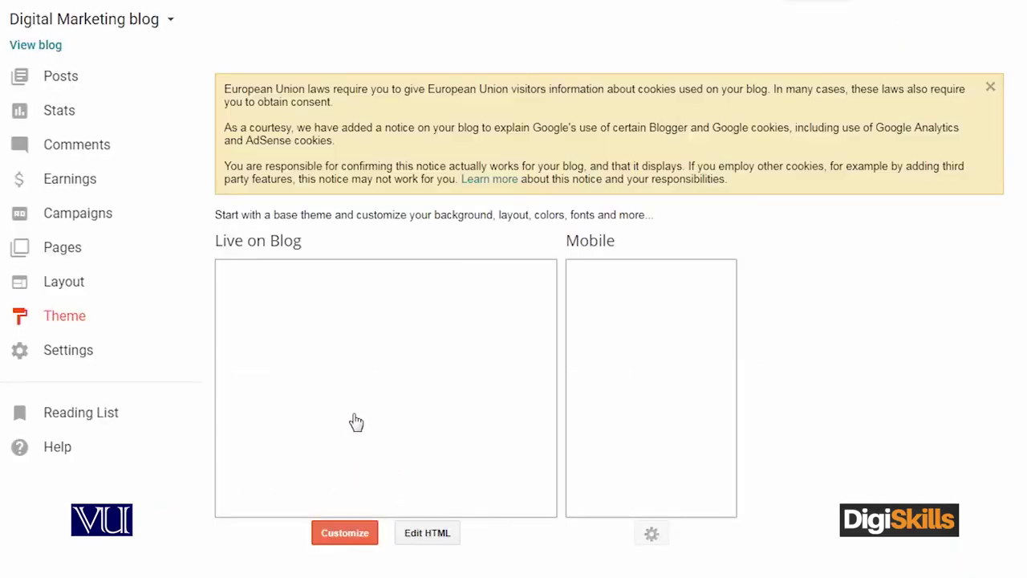
Look through the blog's Basic settings, including title, privacy, publishing address, HTTPS and permissions
click(112, 355)
scroll(648, 218, down, 2)
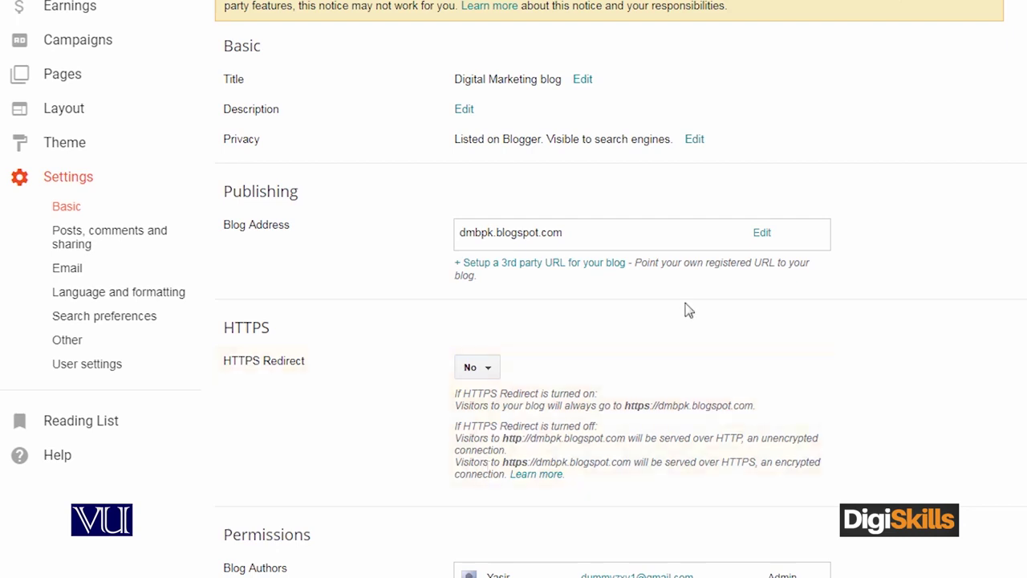
scroll(687, 311, down, 1)
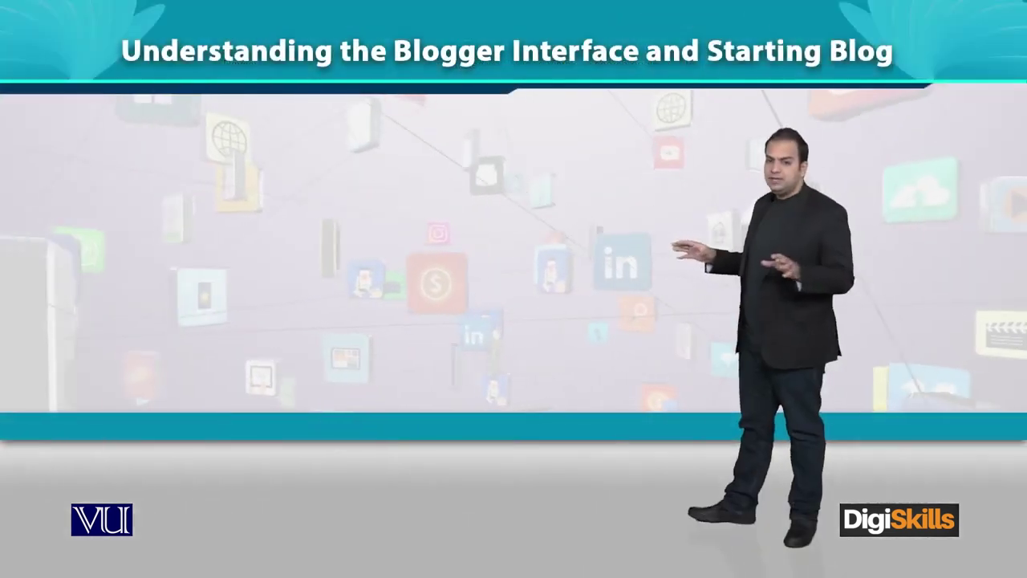